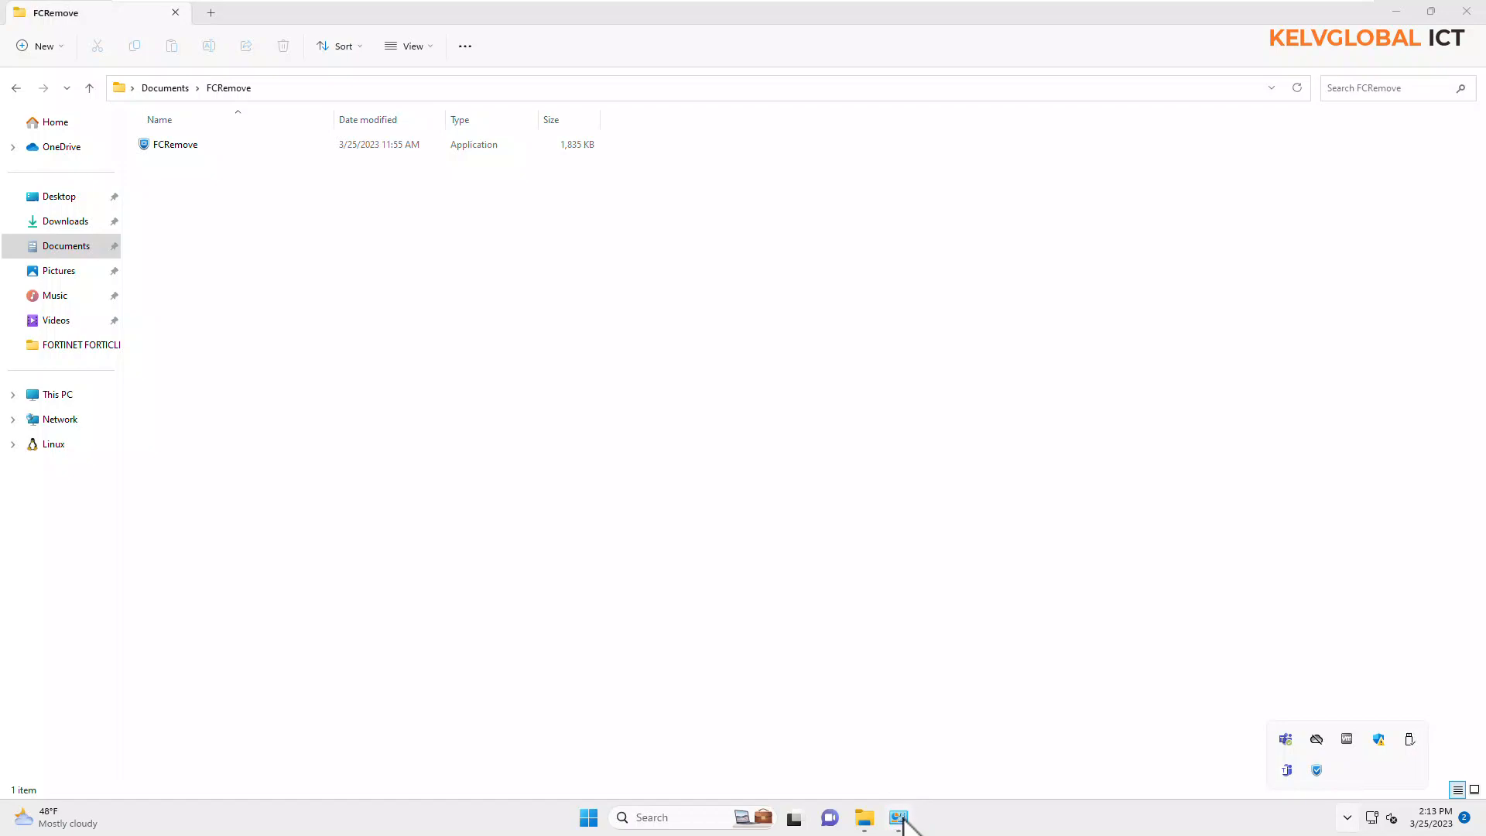
# Check the FortiClient entry in the installed programs, close that list, and run the FCRemove application from Documents, accepting its notice.
pyautogui.click(900, 818)
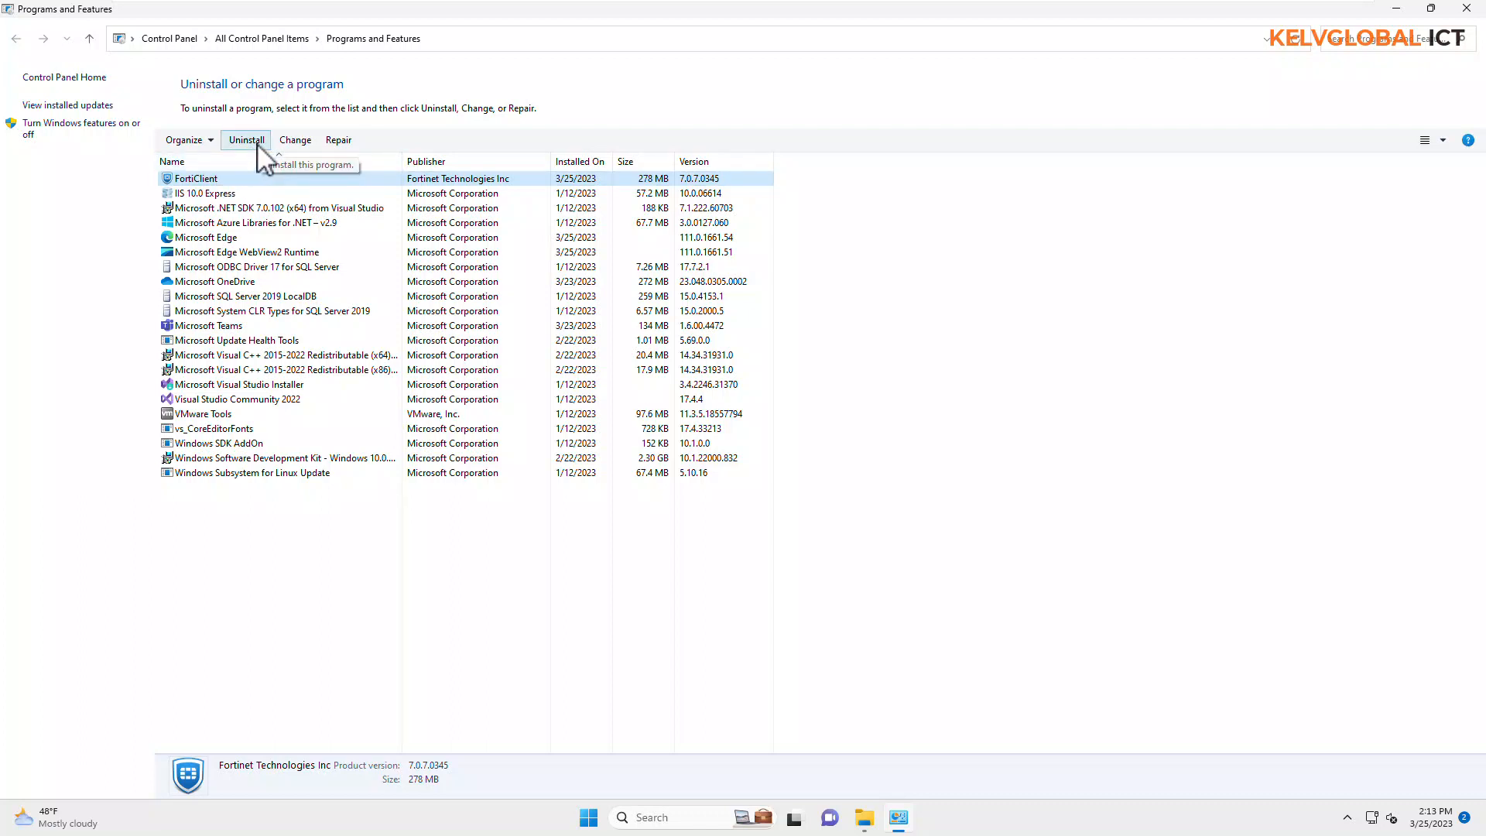
pyautogui.click(1466, 9)
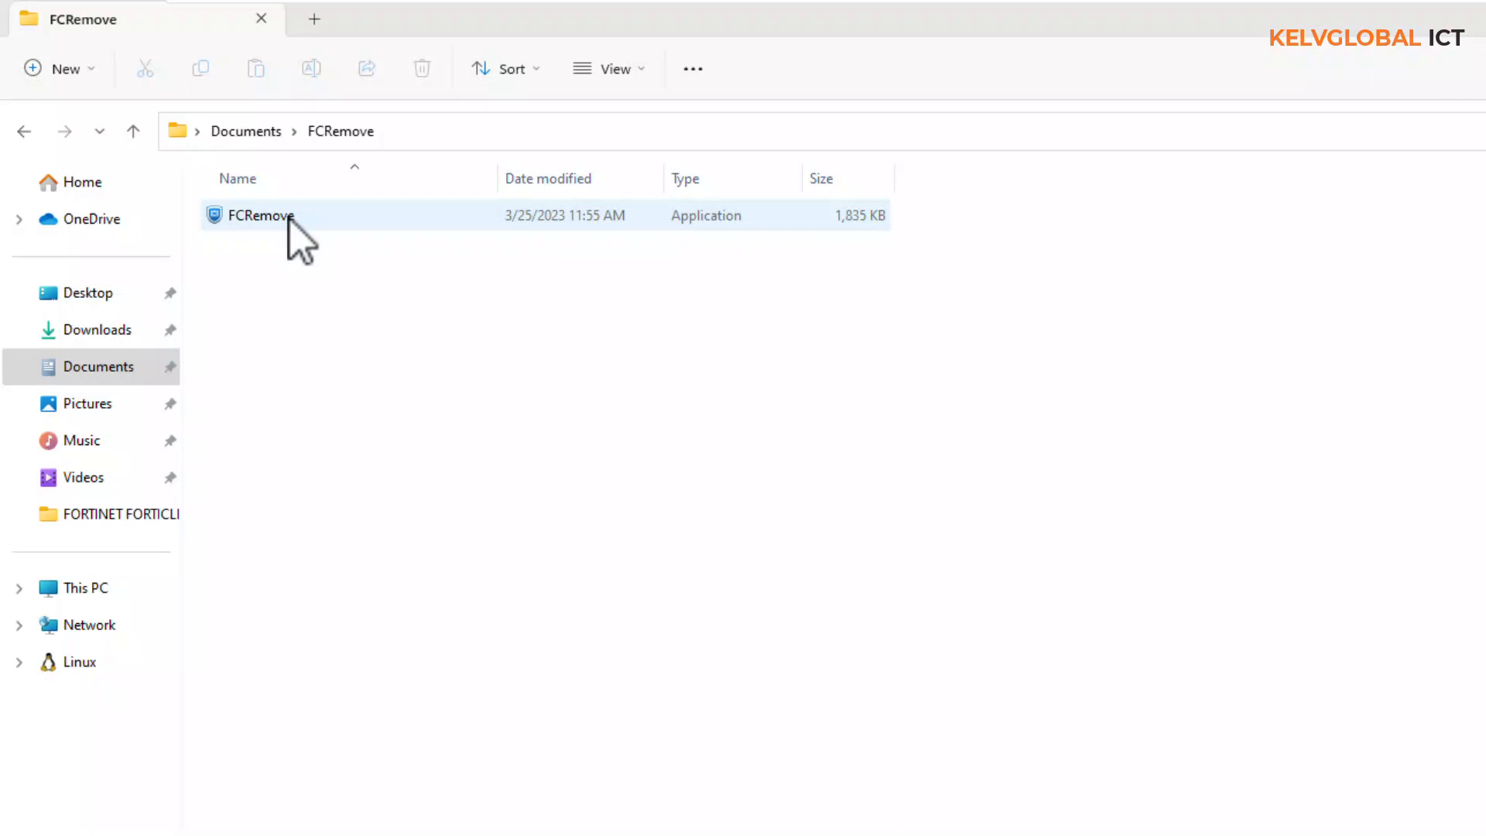
pyautogui.doubleClick(290, 218)
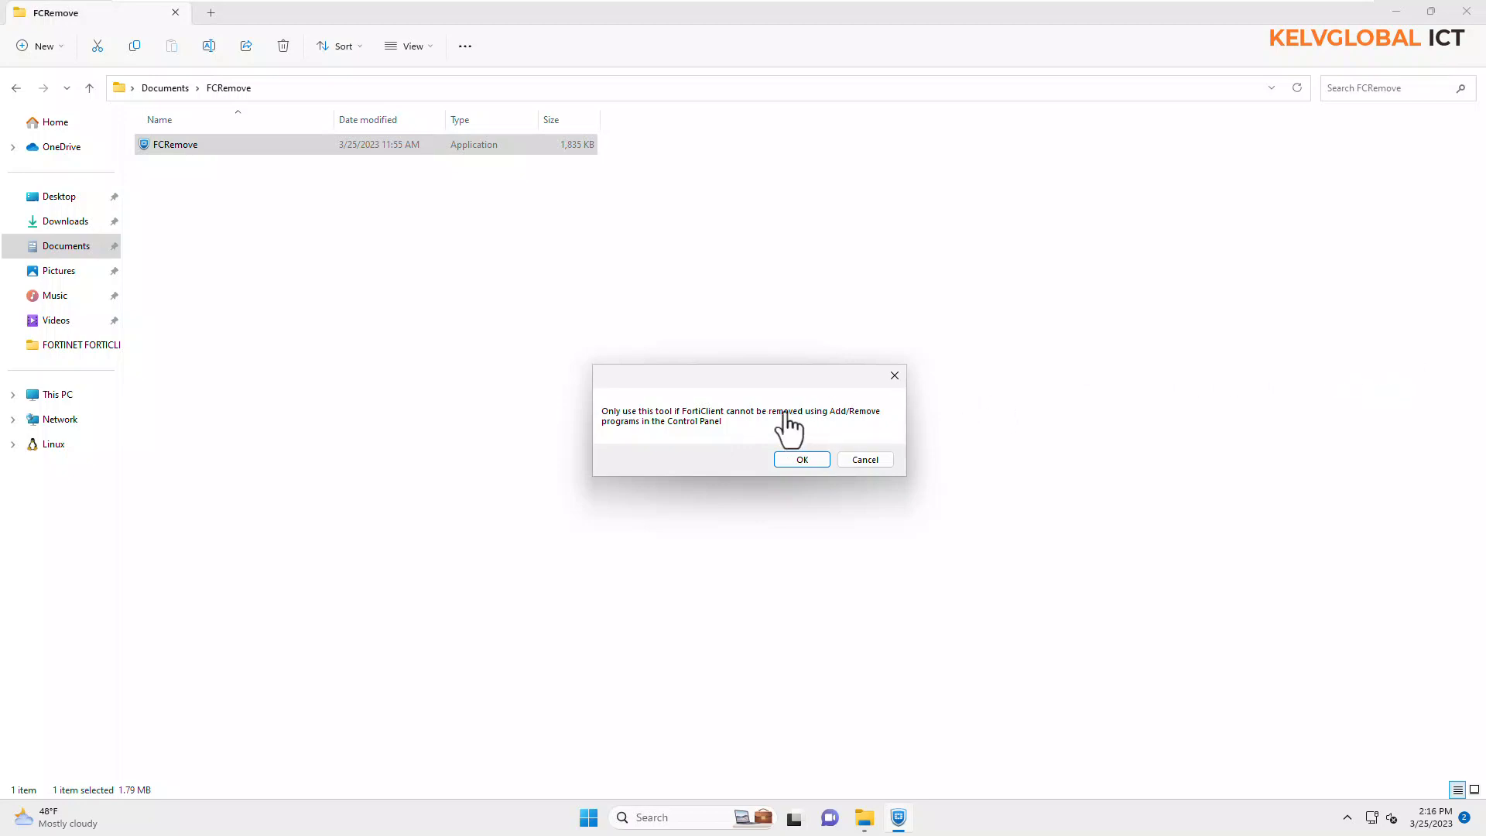
pyautogui.click(797, 460)
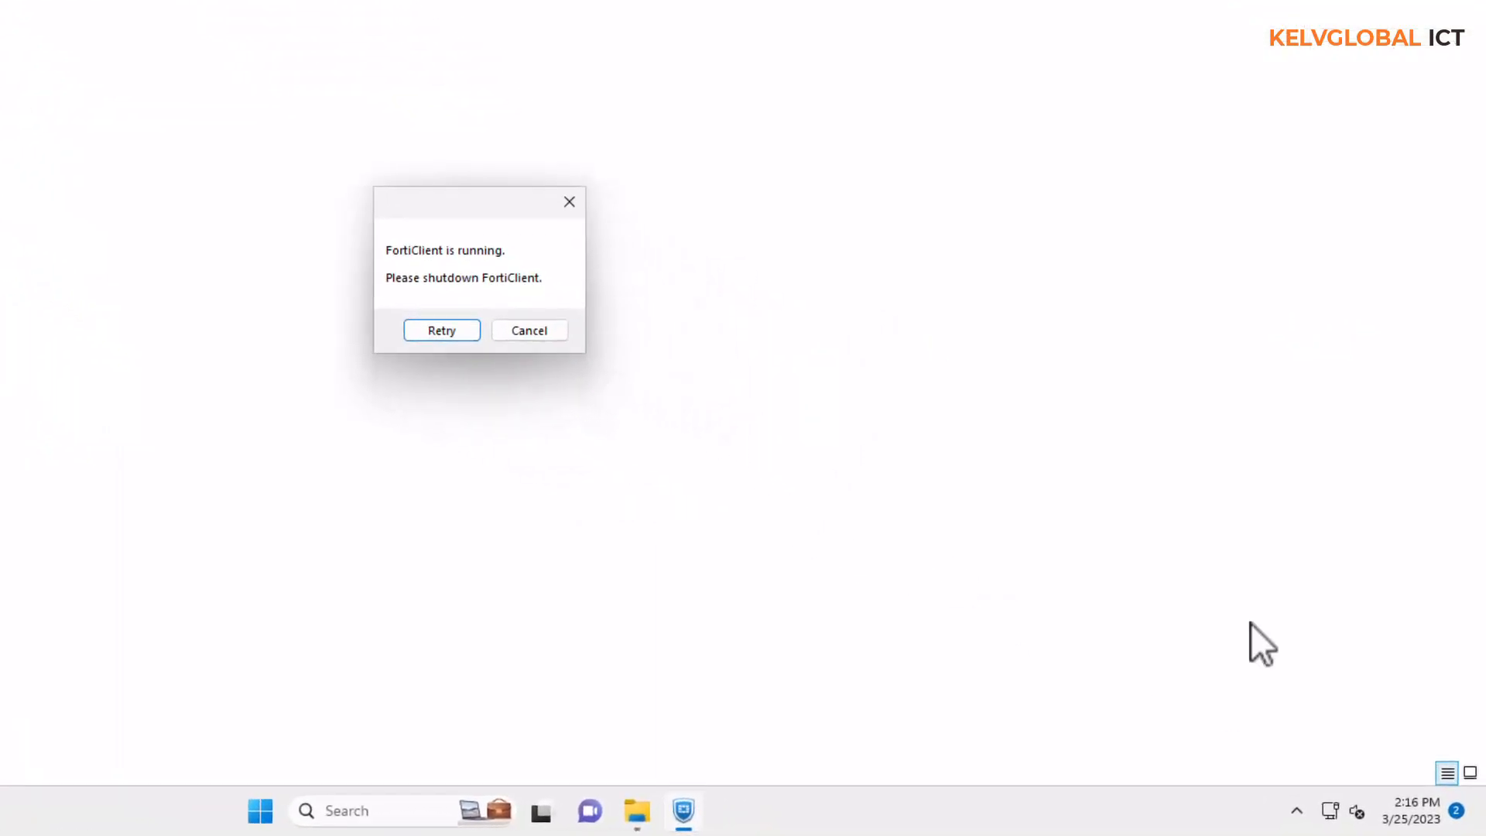
# Shut down the running FortiClient from its background icon so the removal tool can proceed.
pyautogui.click(1298, 811)
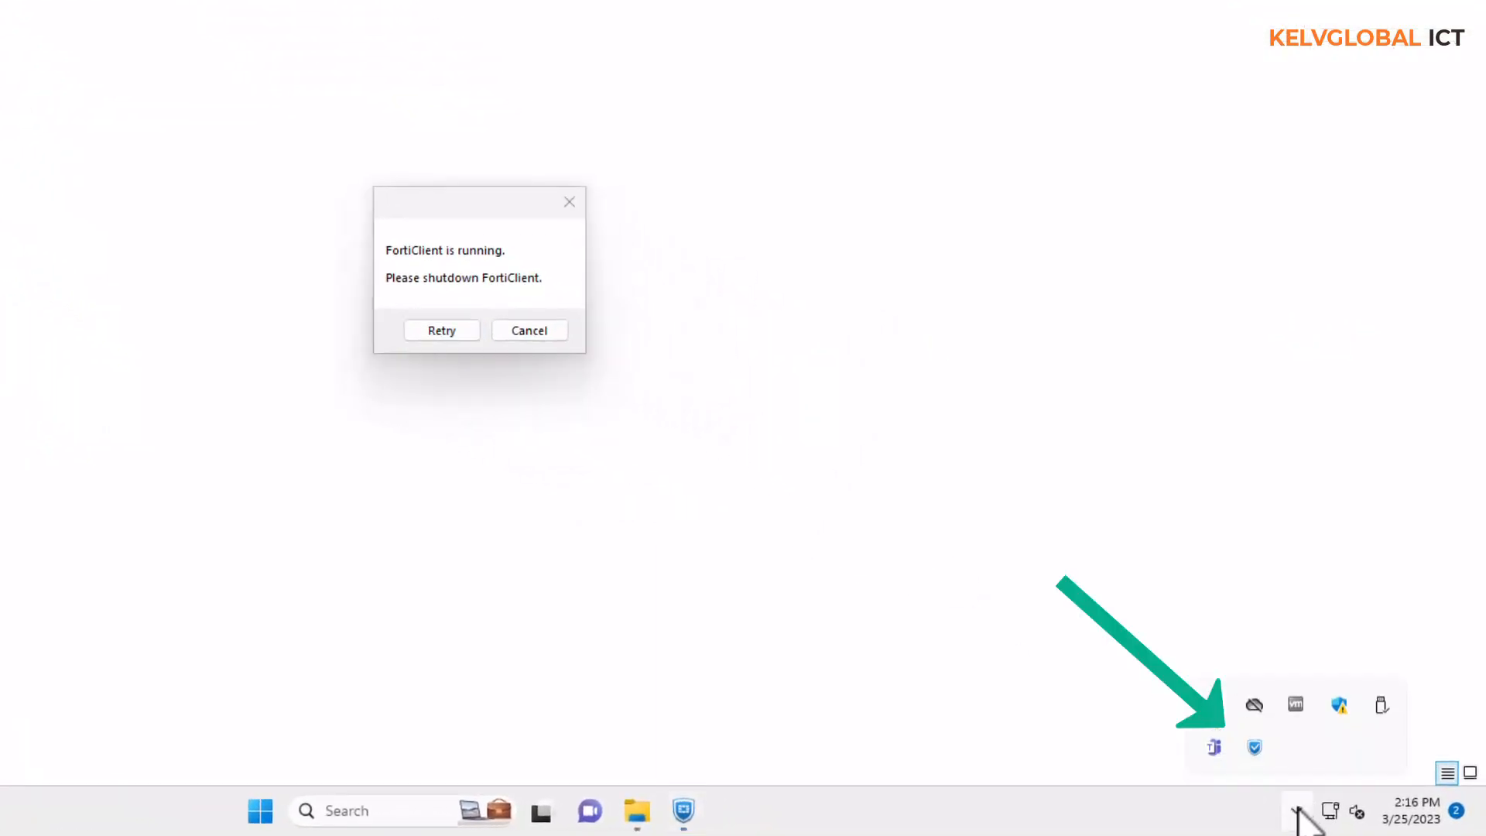
pyautogui.rightClick(1256, 746)
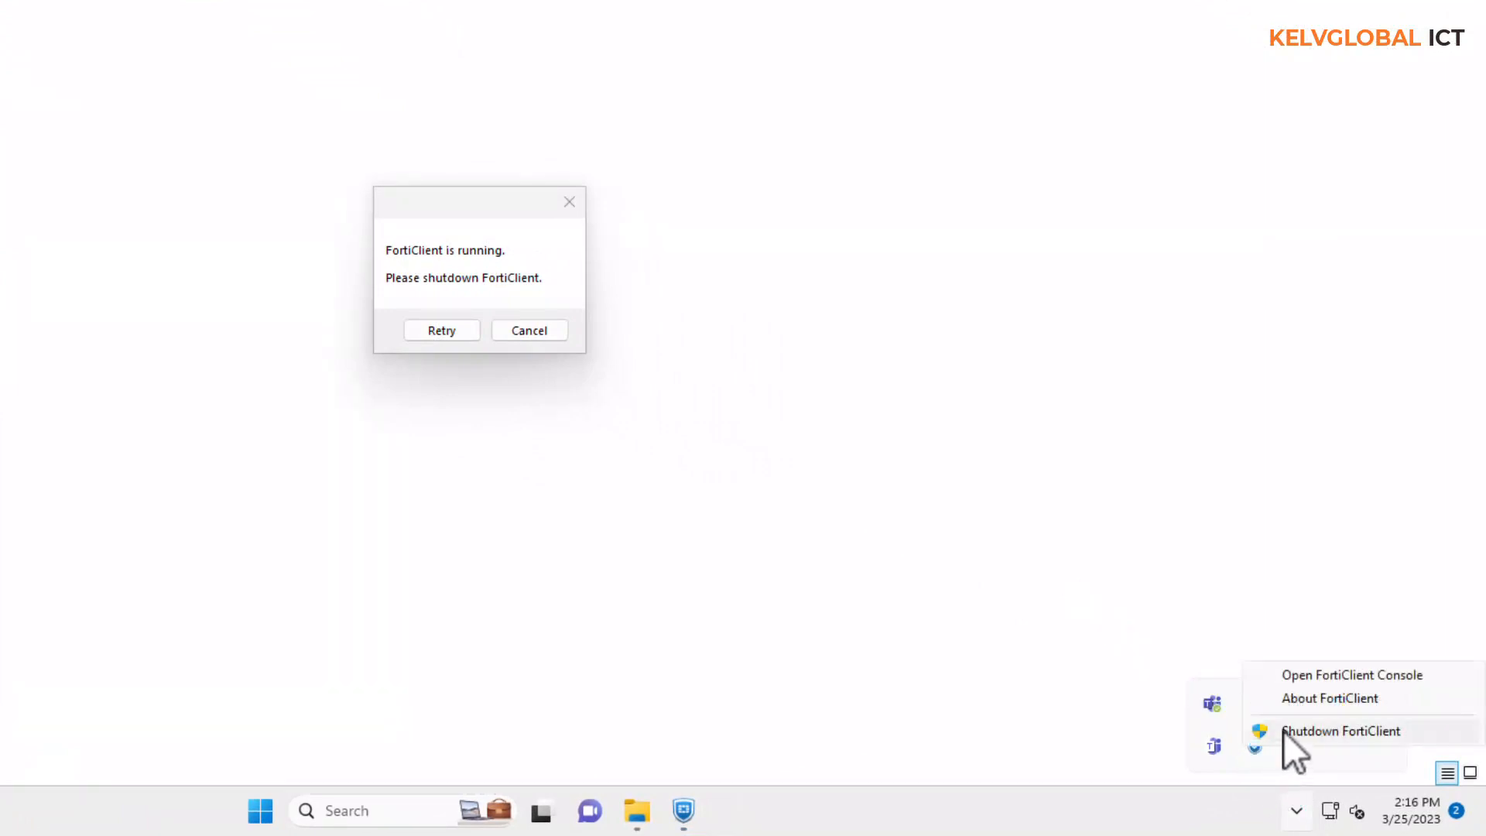
pyautogui.click(1331, 733)
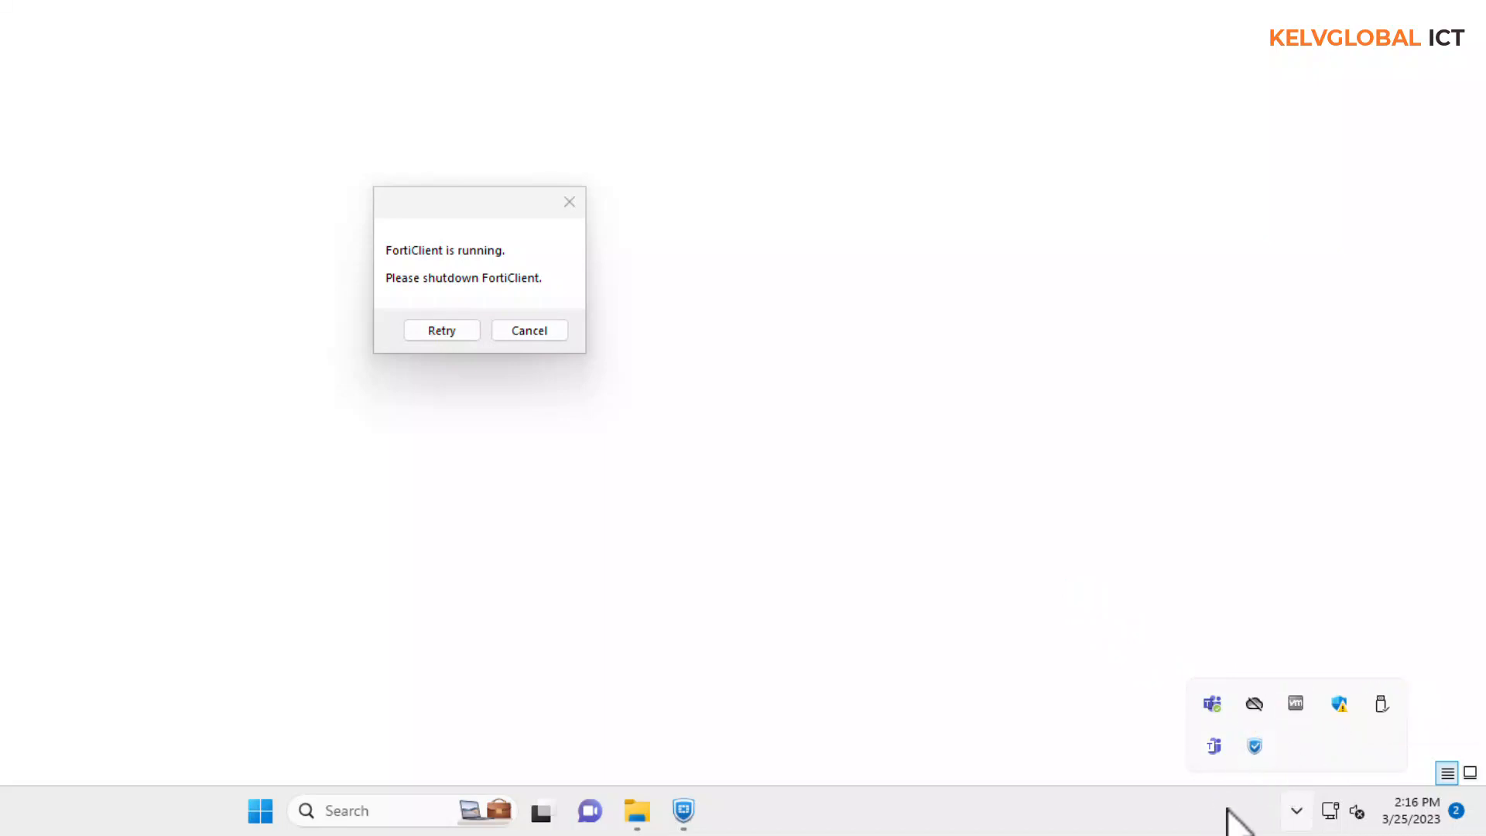
pyautogui.click(1296, 811)
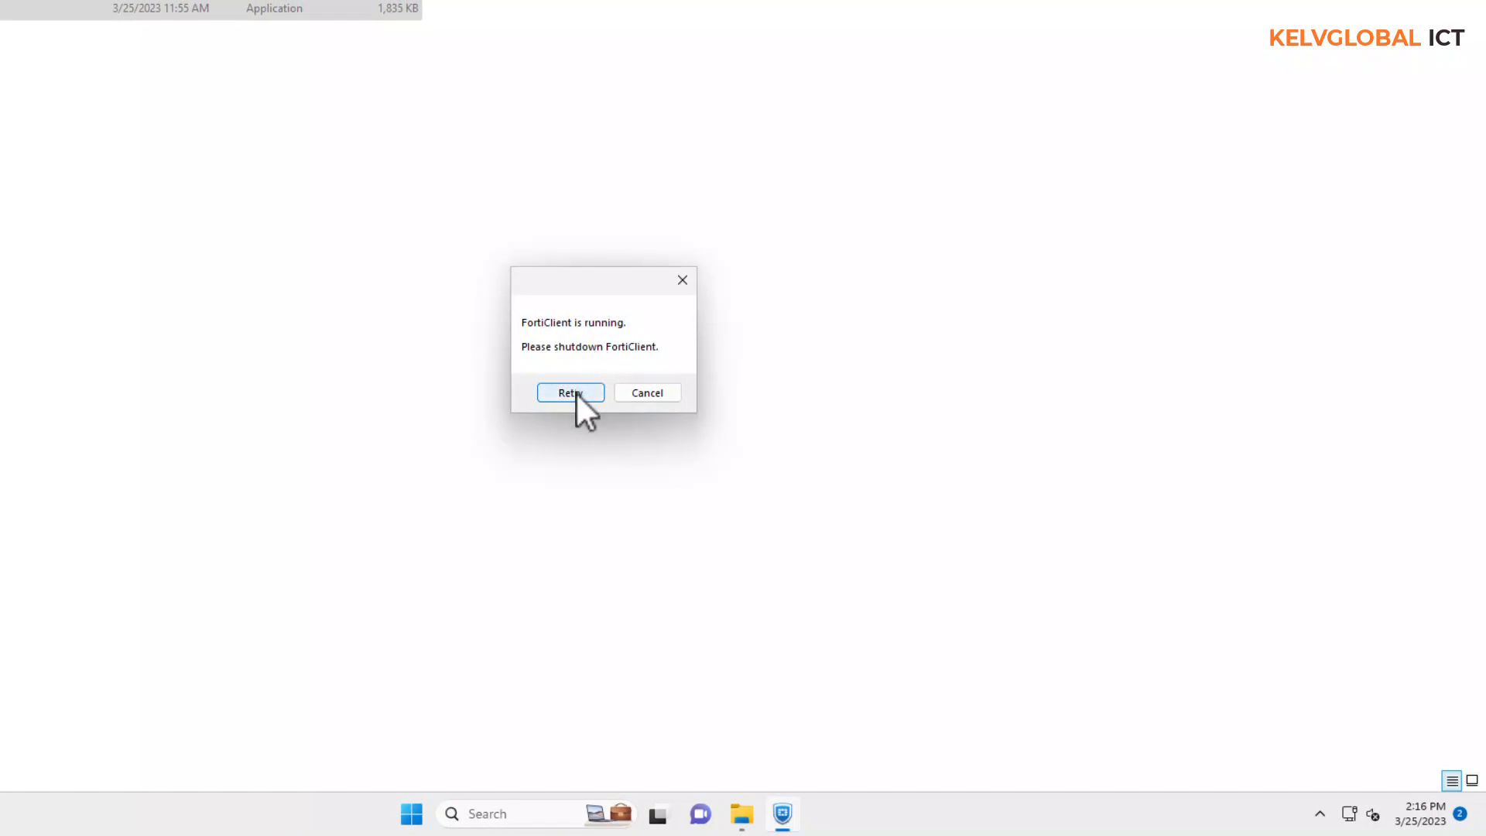
# Open appwiz.cpl to check whether FortiClient is among the installed programs, and minimize the list.
pyautogui.click(412, 821)
pyautogui.write('appwiz')
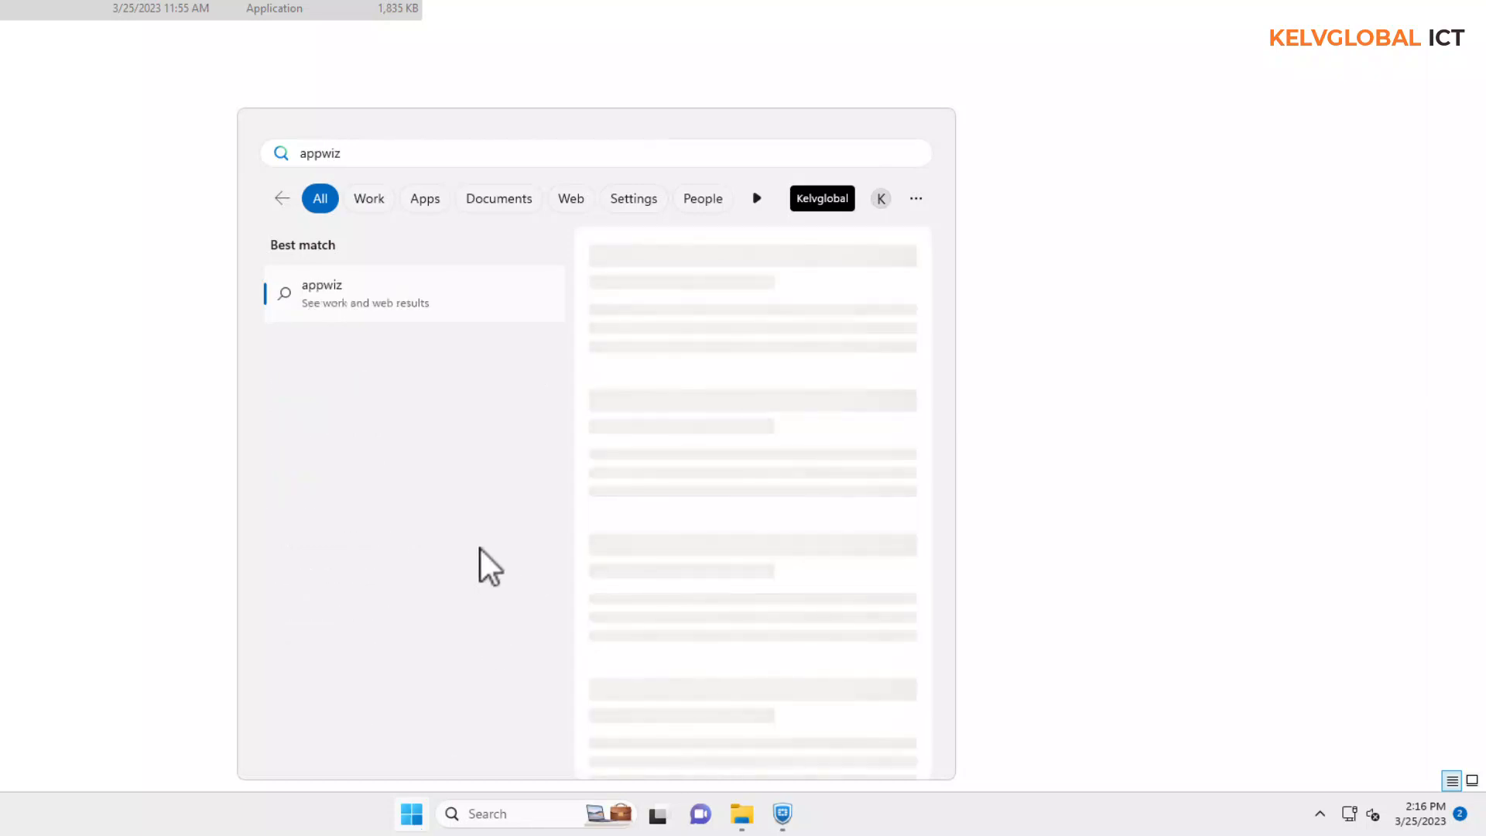
pyautogui.write('.x')
pyautogui.press('BackSpace')
pyautogui.press('BackSpace')
pyautogui.press('BackSpace')
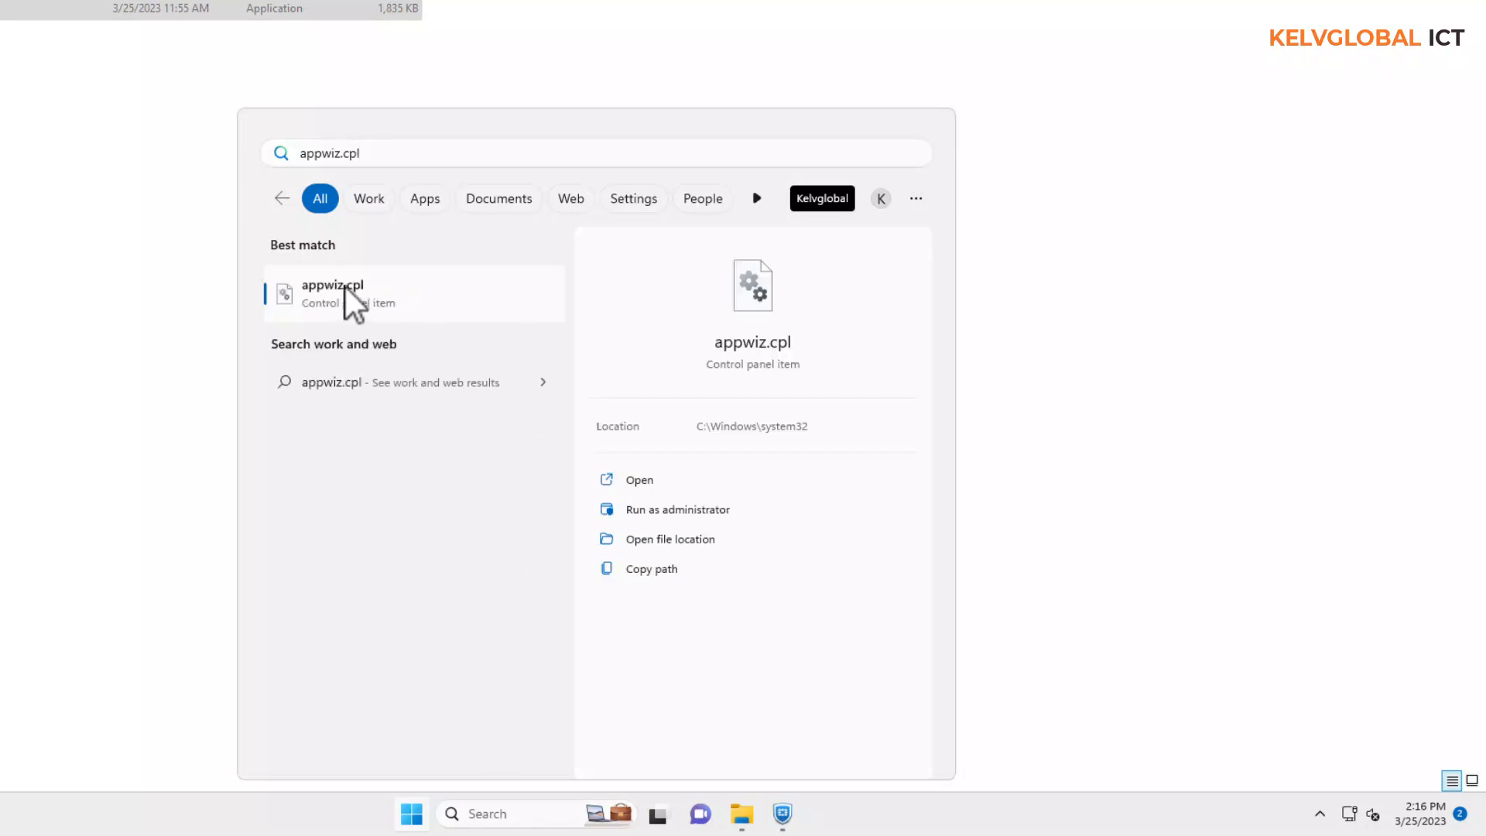
pyautogui.click(345, 287)
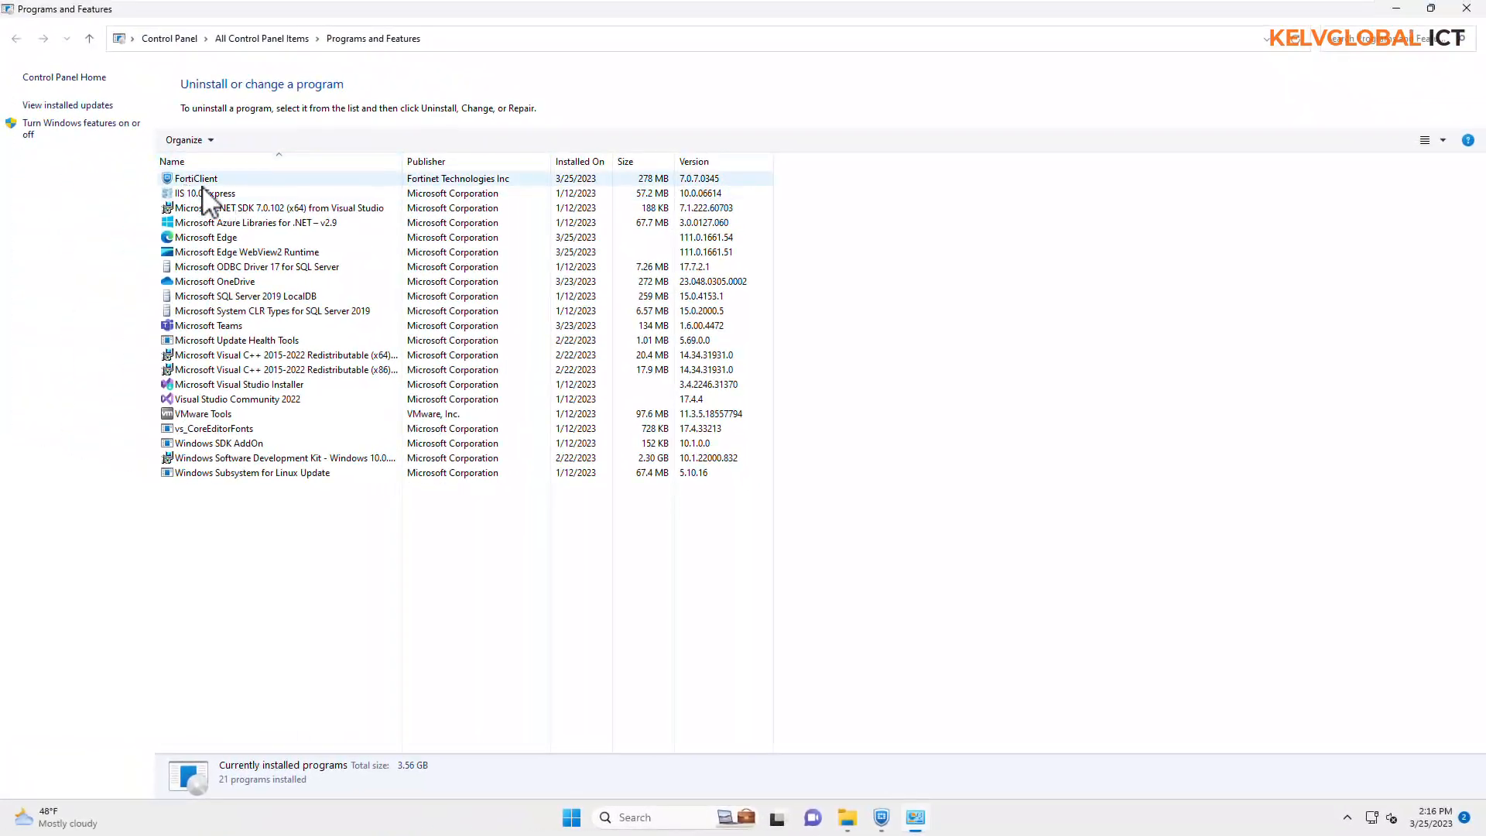
pyautogui.click(1393, 10)
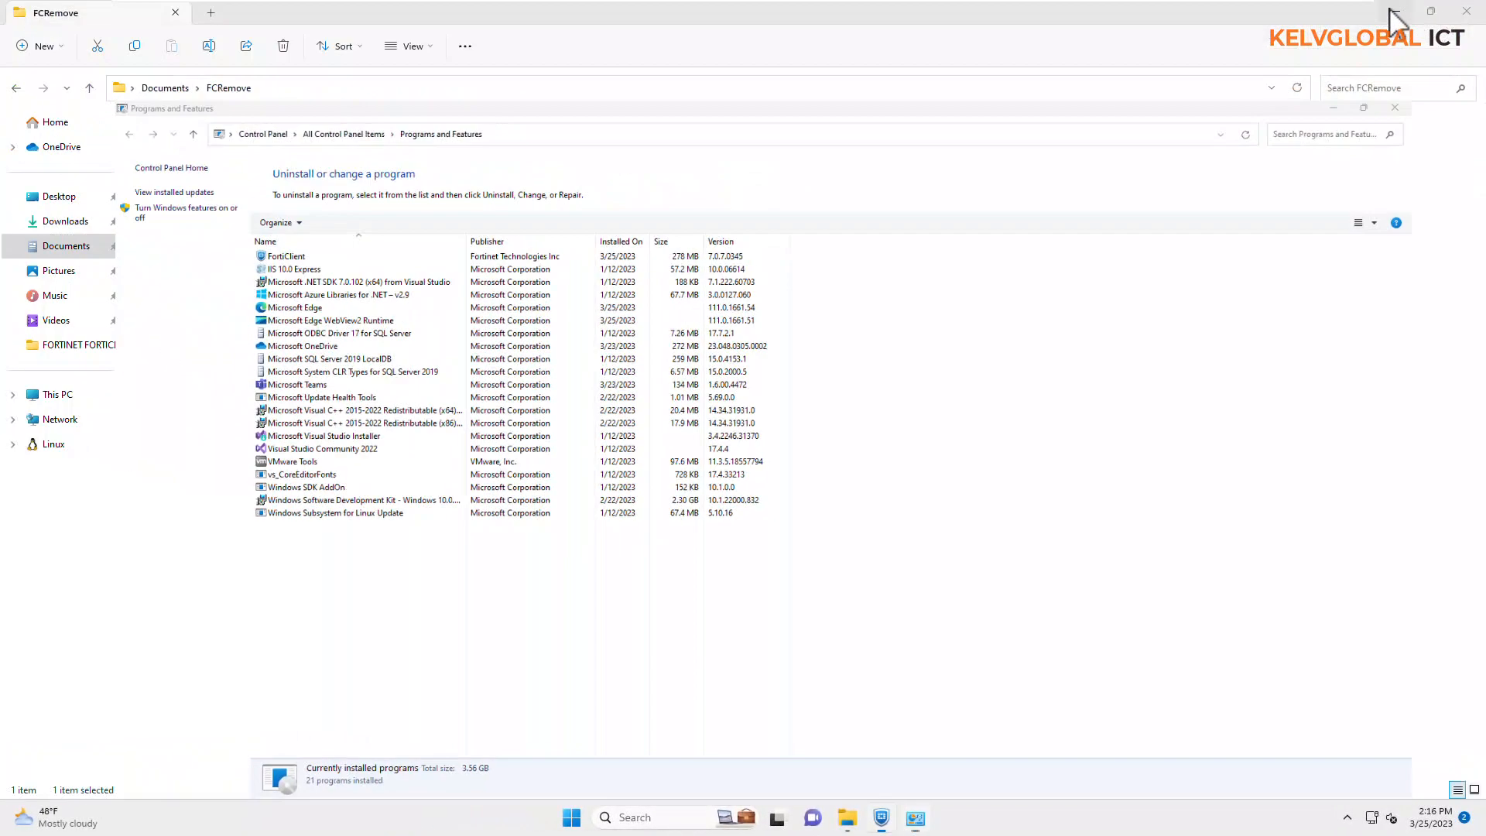
# Retry the FortiClient removal and open the fcremovelog text document in the FCRemove folder.
pyautogui.click(720, 465)
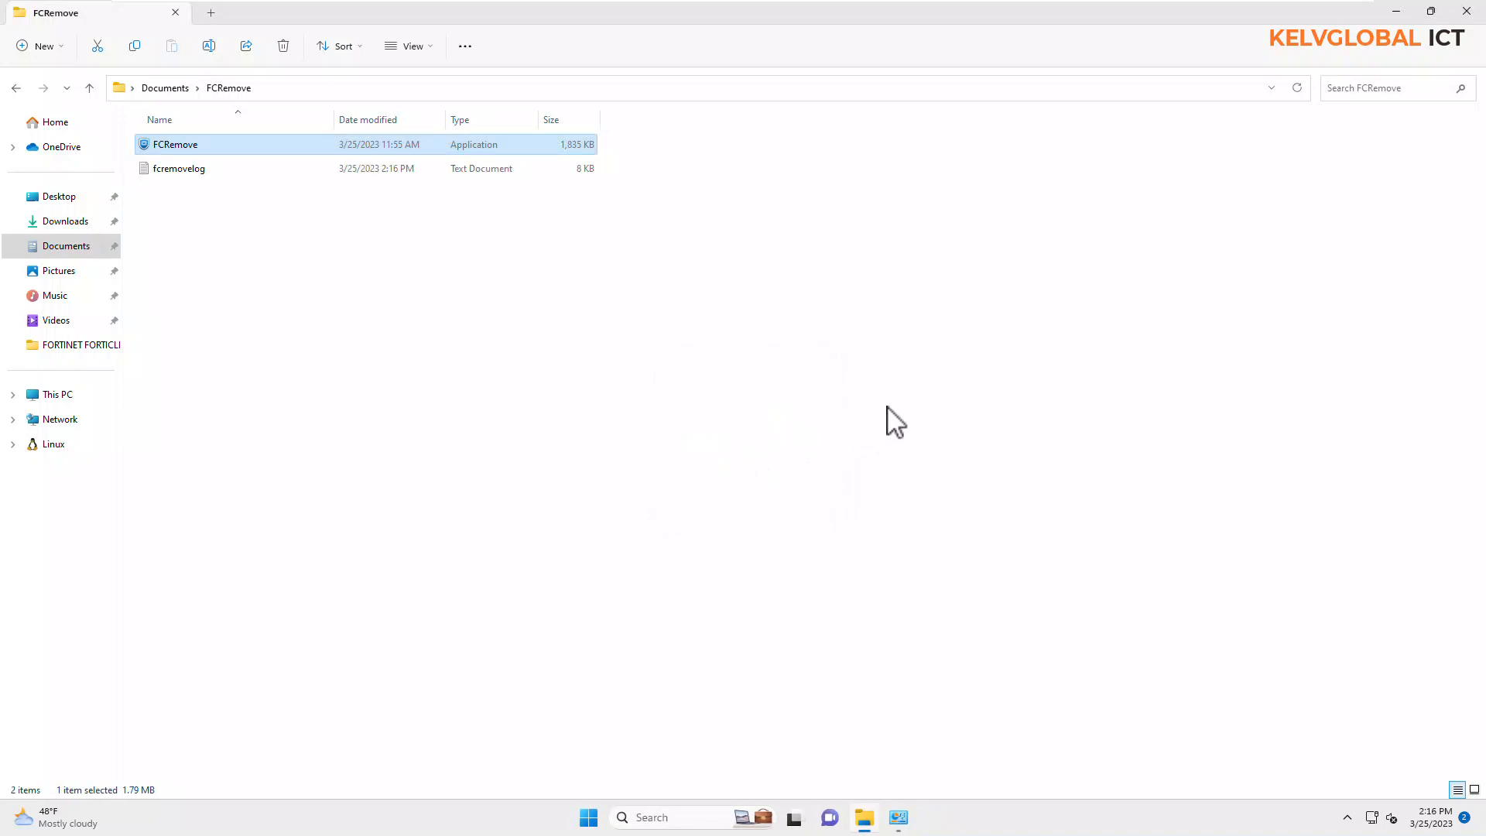
pyautogui.click(185, 169)
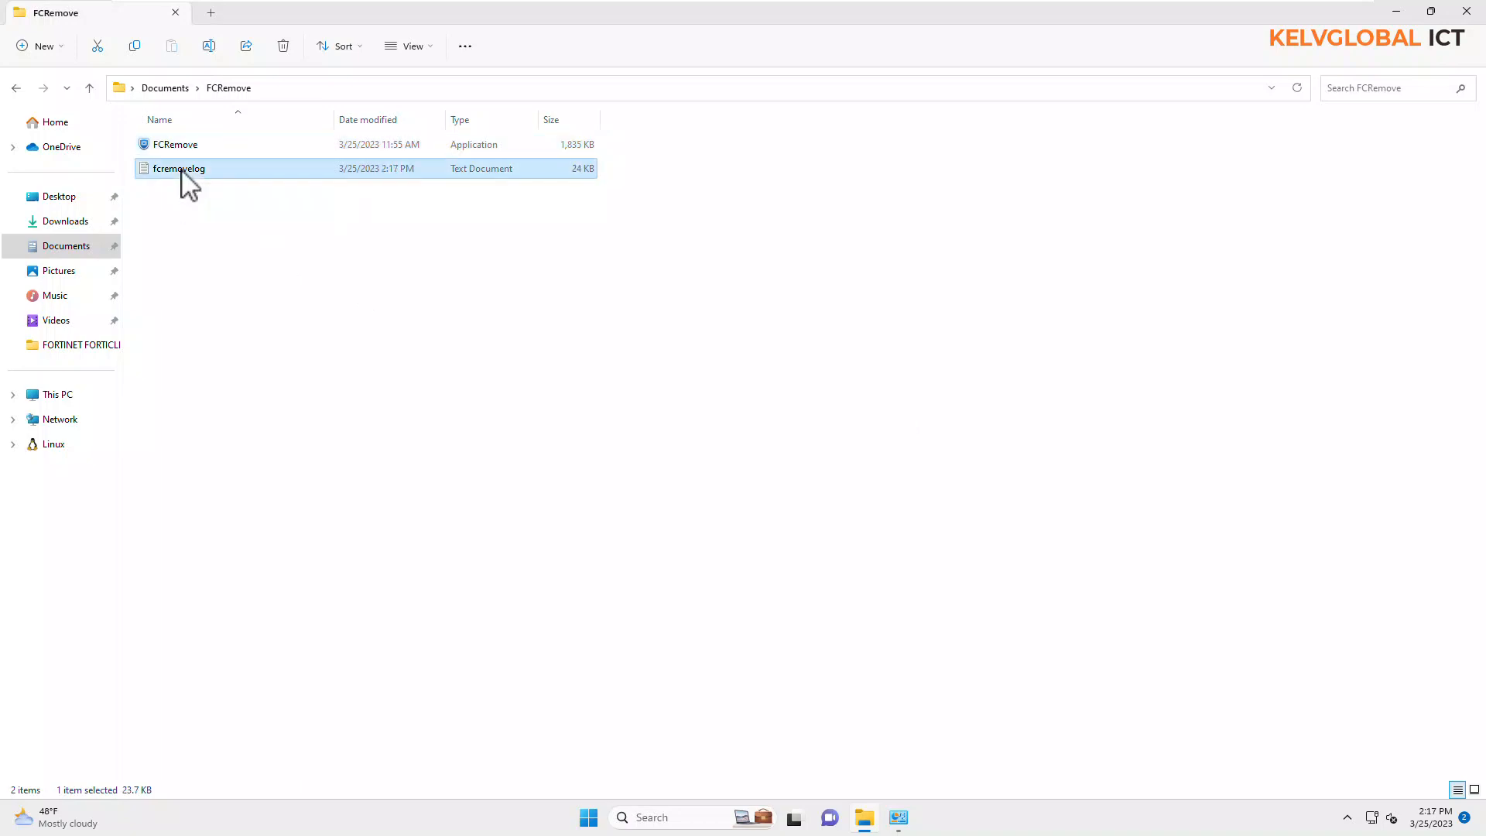
pyautogui.doubleClick(182, 170)
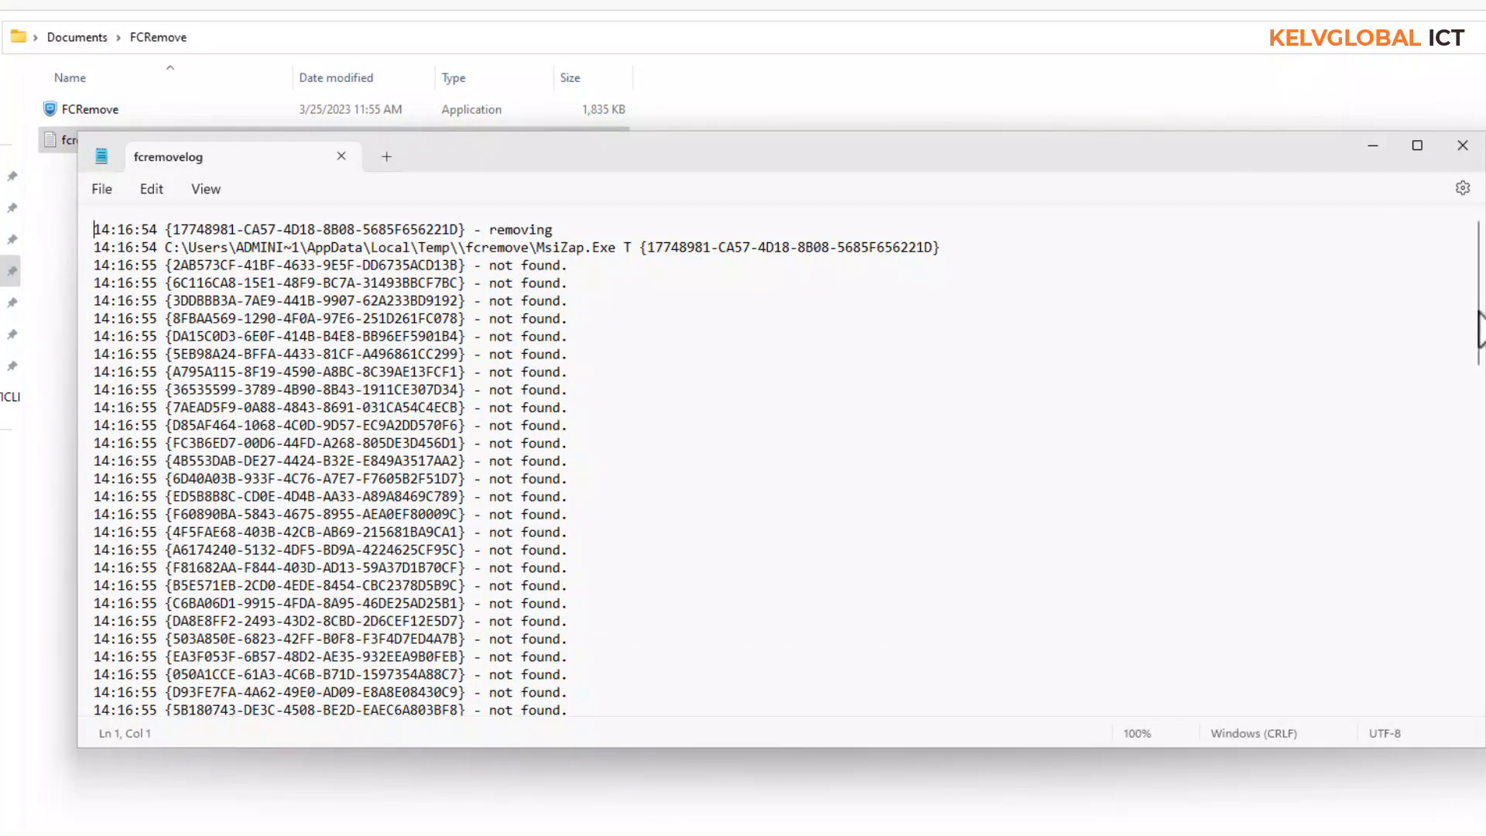
# Read through the fcremovelog entries from the beginning down to the last lines and minimize the log.
pyautogui.scroll(-15, 1468, 511)
pyautogui.scroll(-6, 1467, 537)
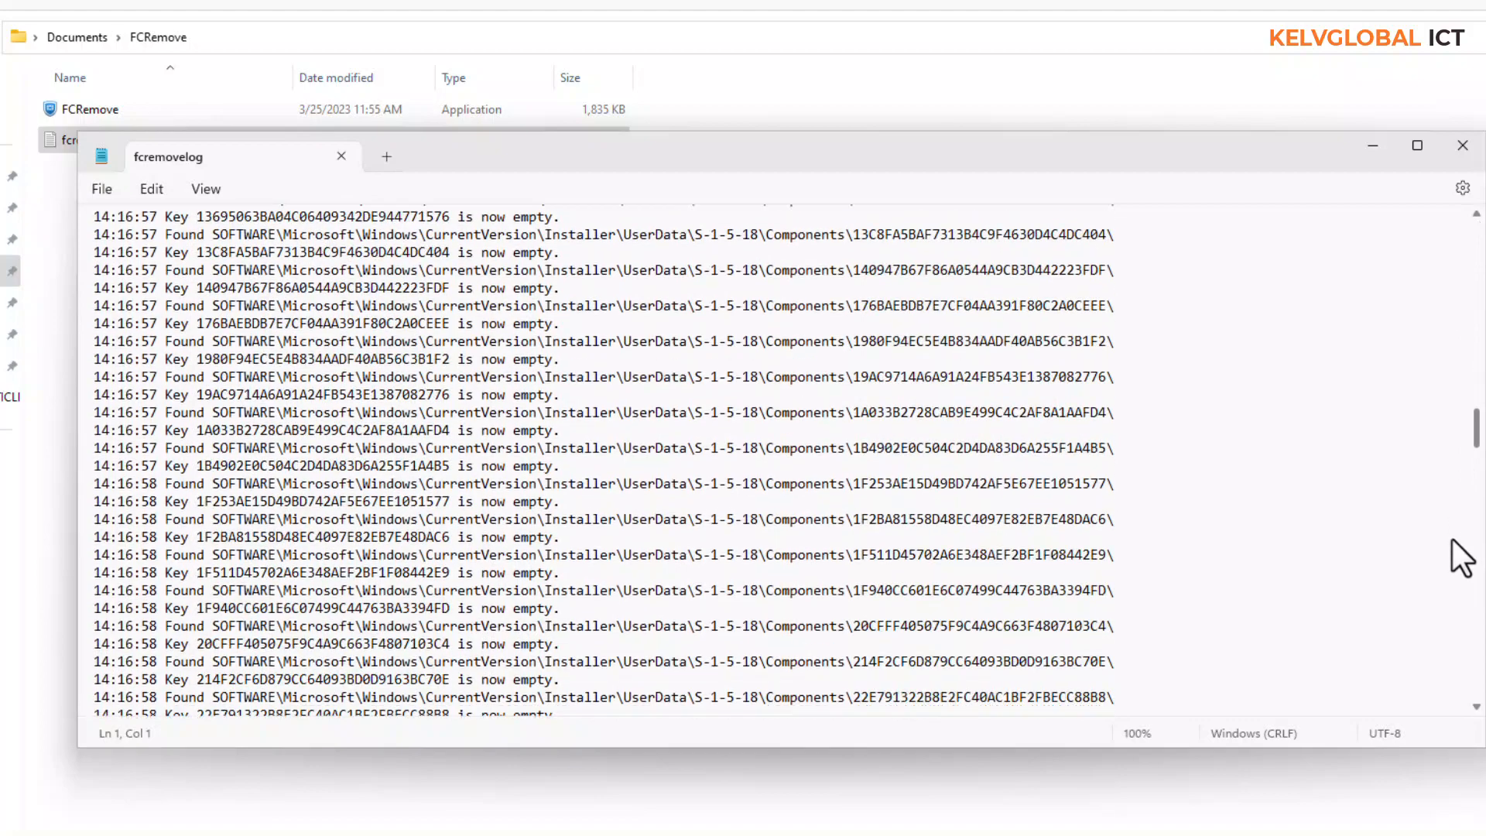
pyautogui.scroll(-18, 1462, 563)
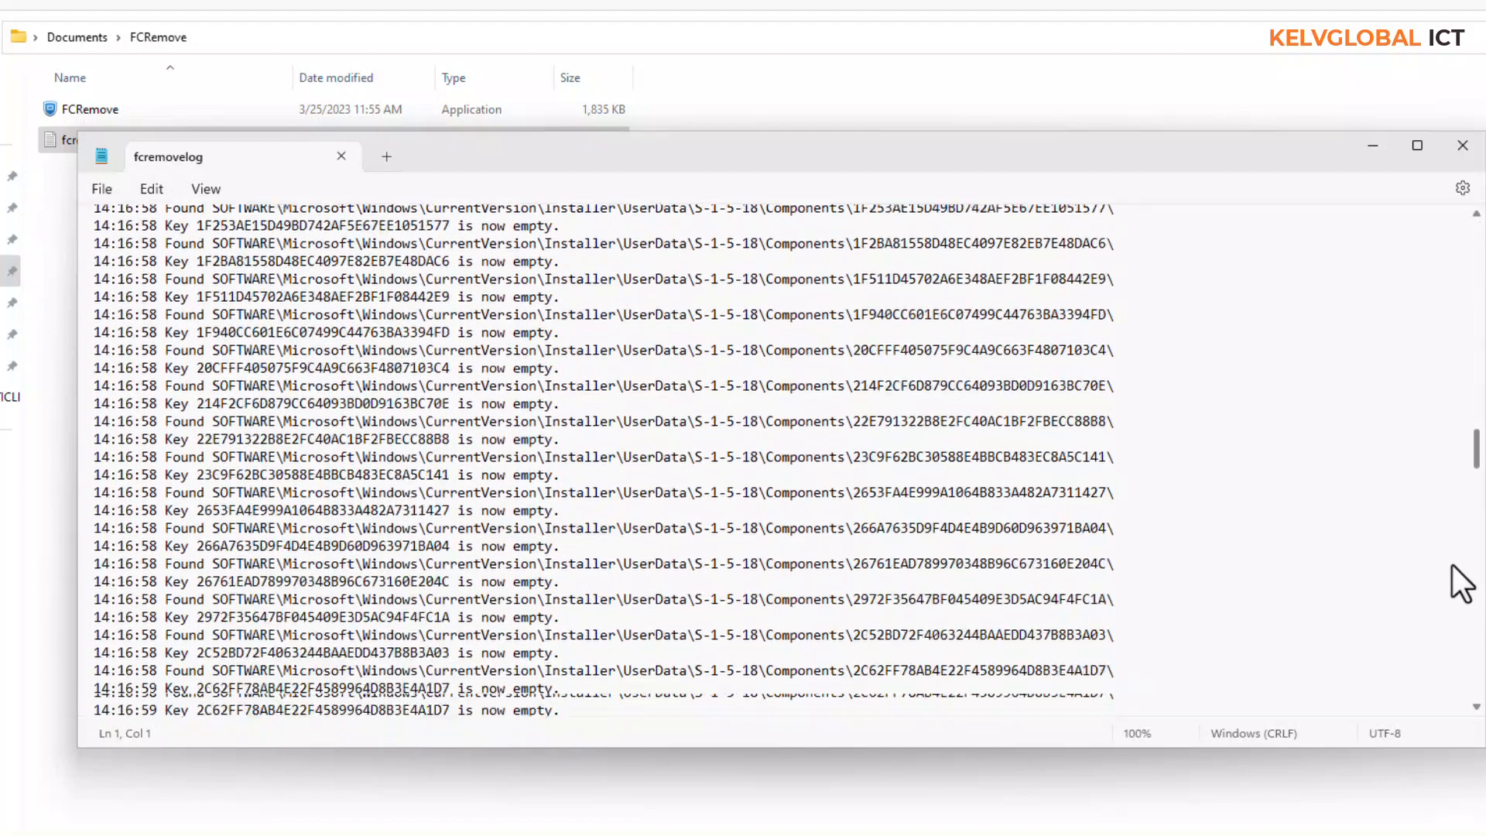
pyautogui.scroll(-20, 1456, 660)
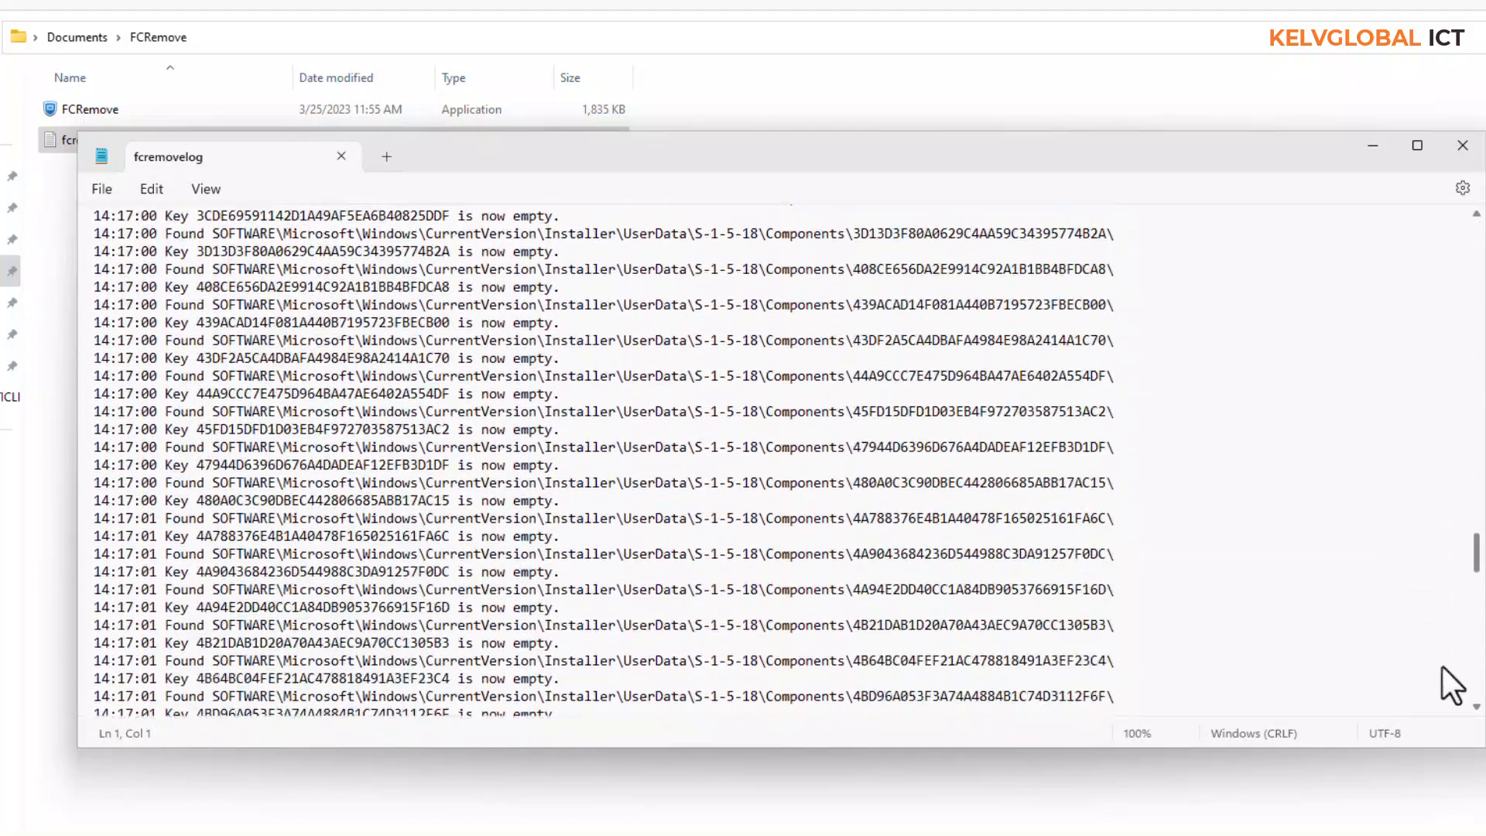
pyautogui.scroll(-20, 1447, 742)
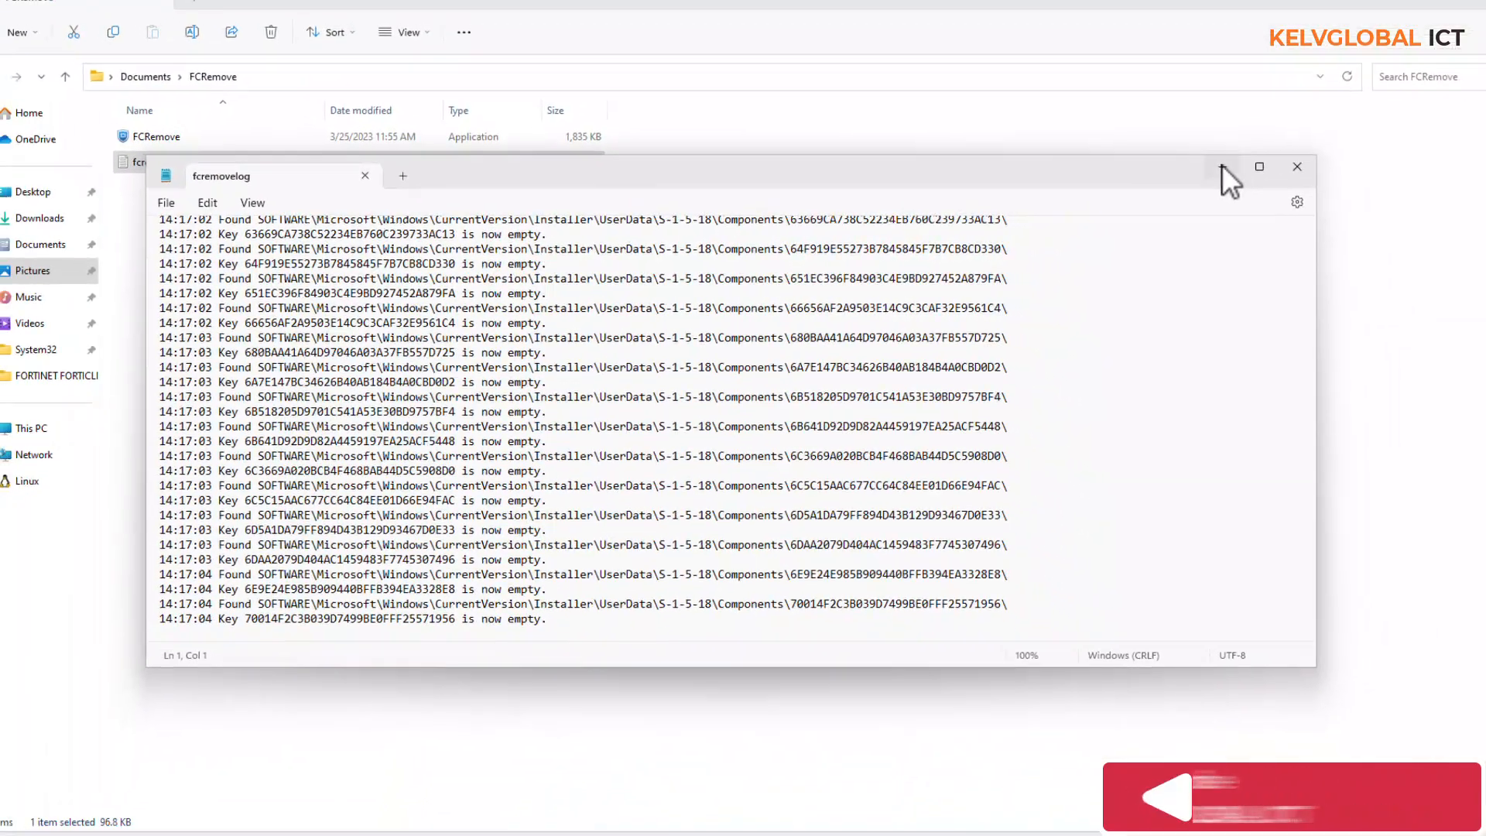
pyautogui.click(1373, 145)
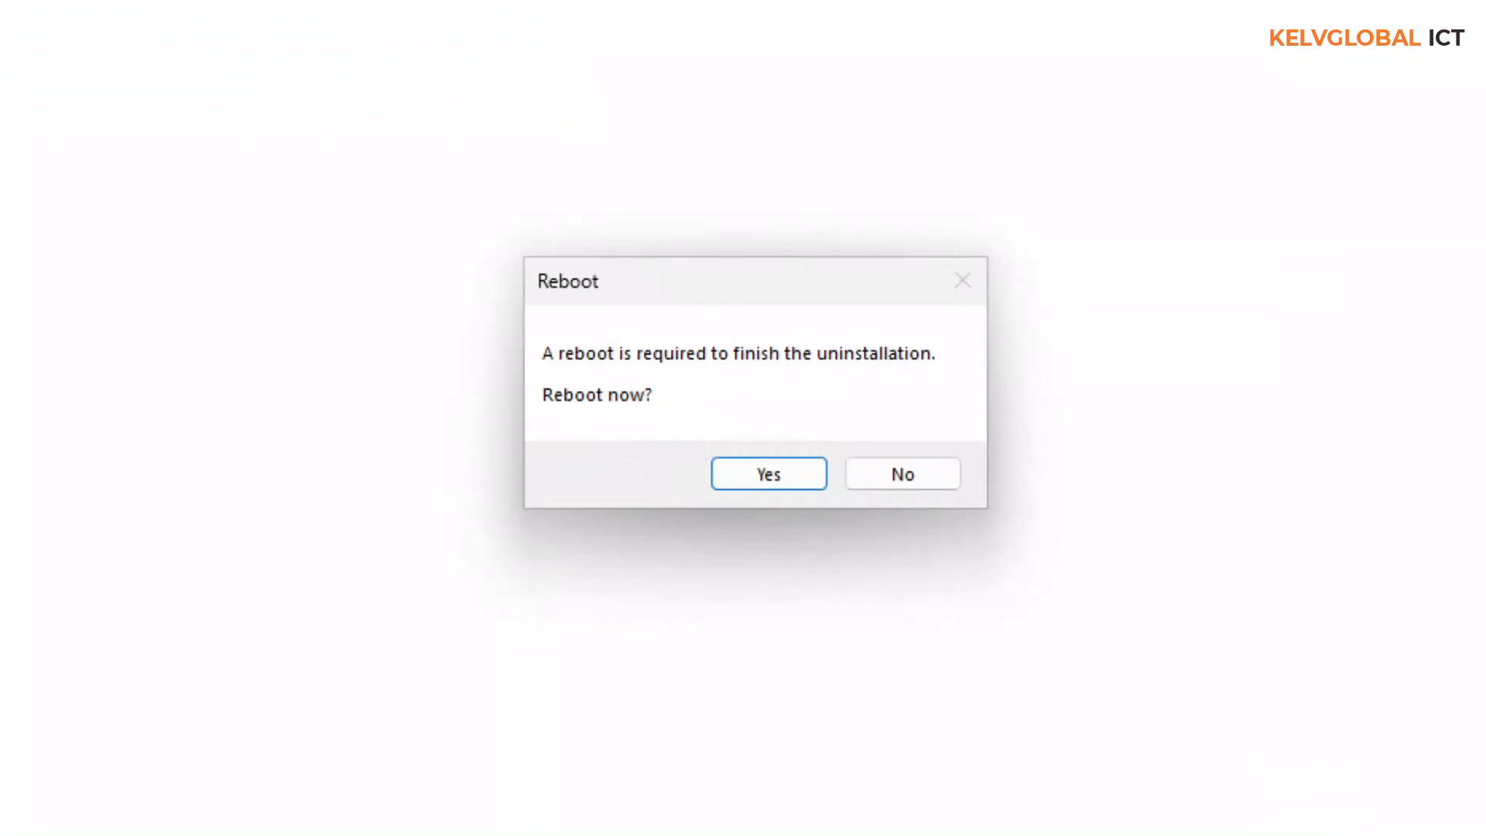
# Look at the removal log once more, minimize it, and accept the reboot that finishes the uninstallation.
pyautogui.click(899, 823)
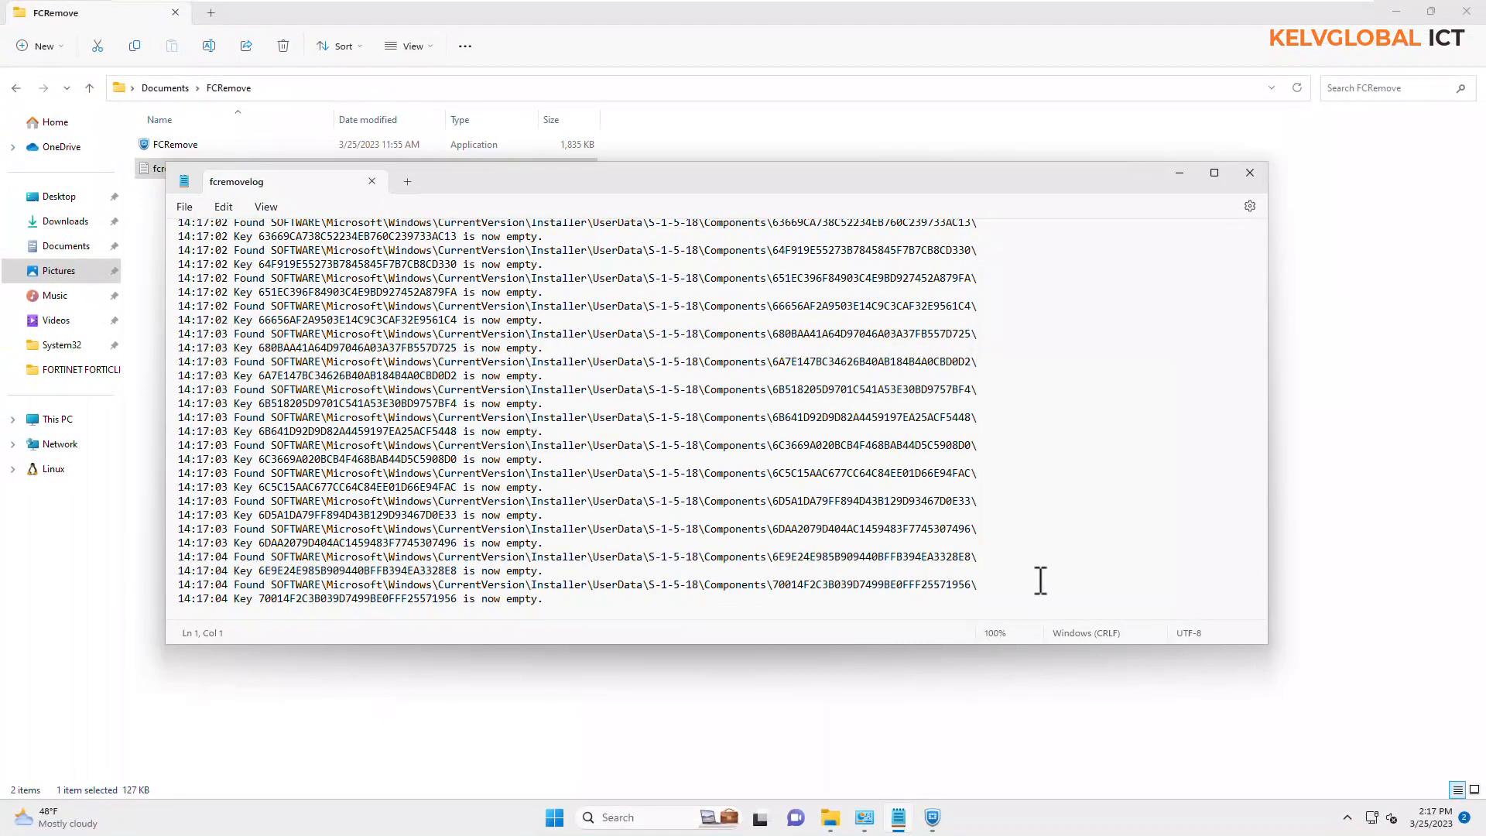
pyautogui.click(1282, 590)
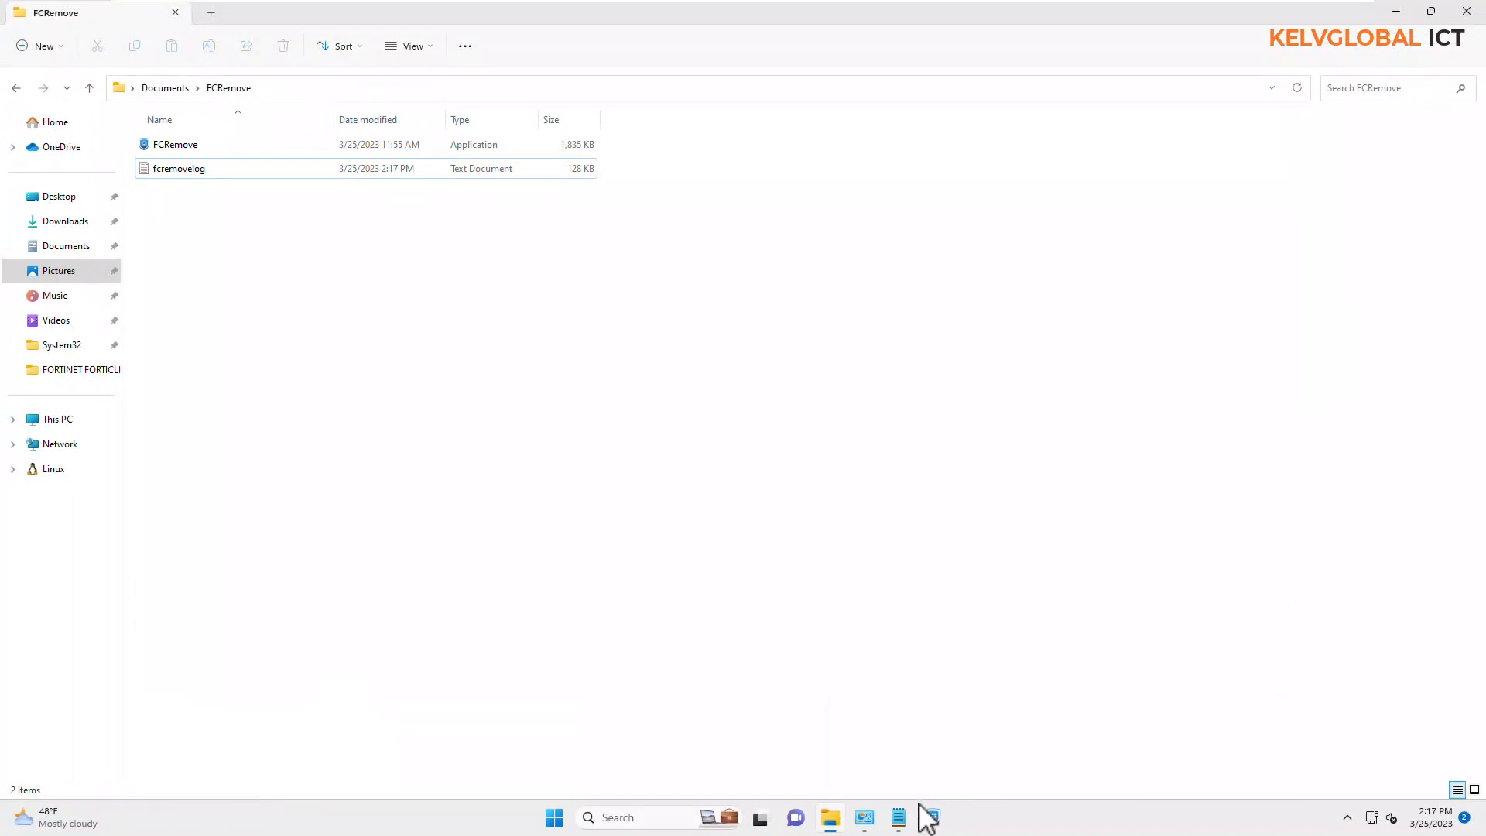
pyautogui.click(901, 821)
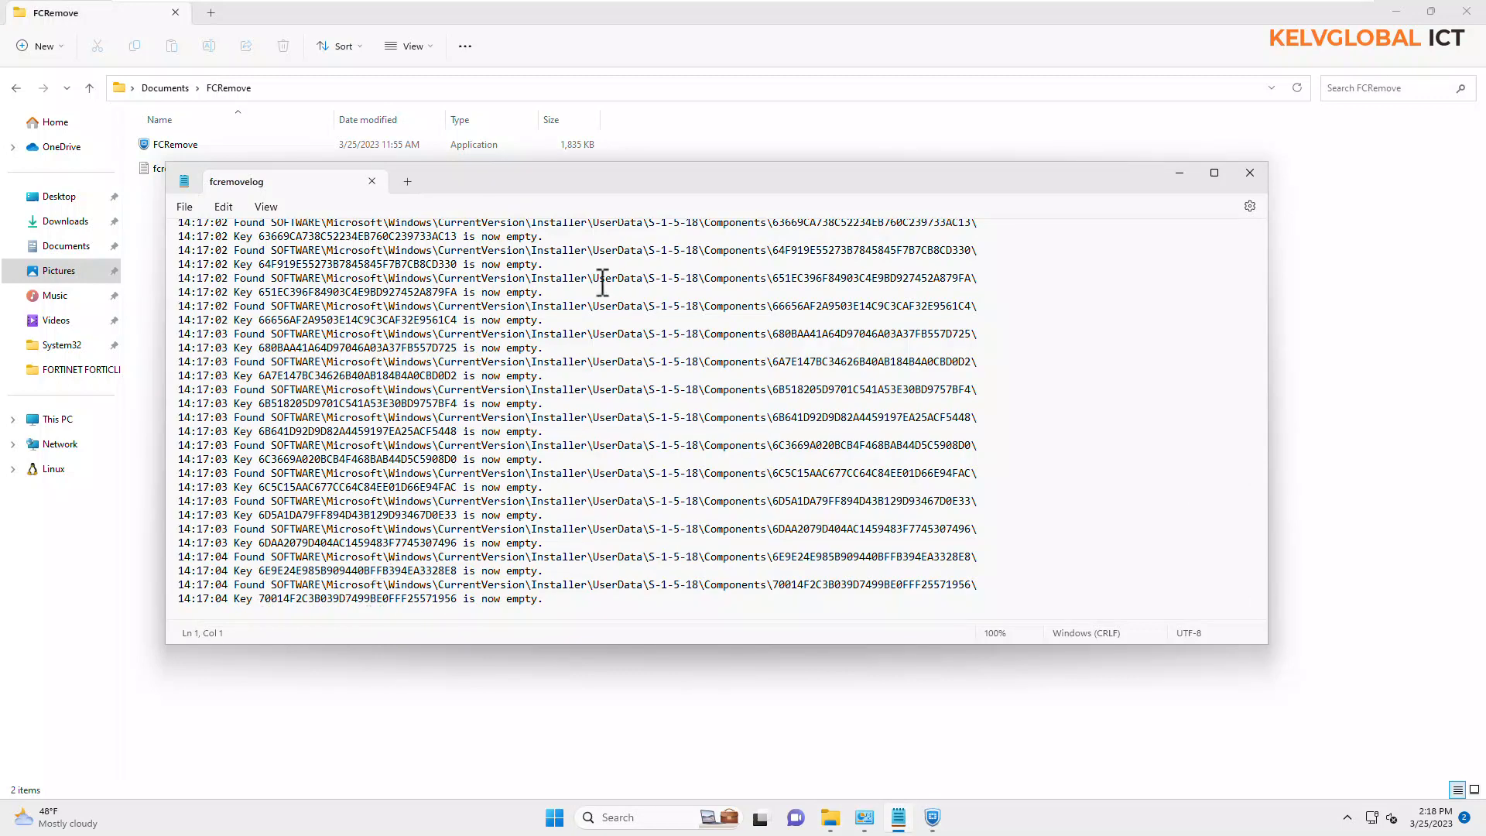
pyautogui.click(1181, 174)
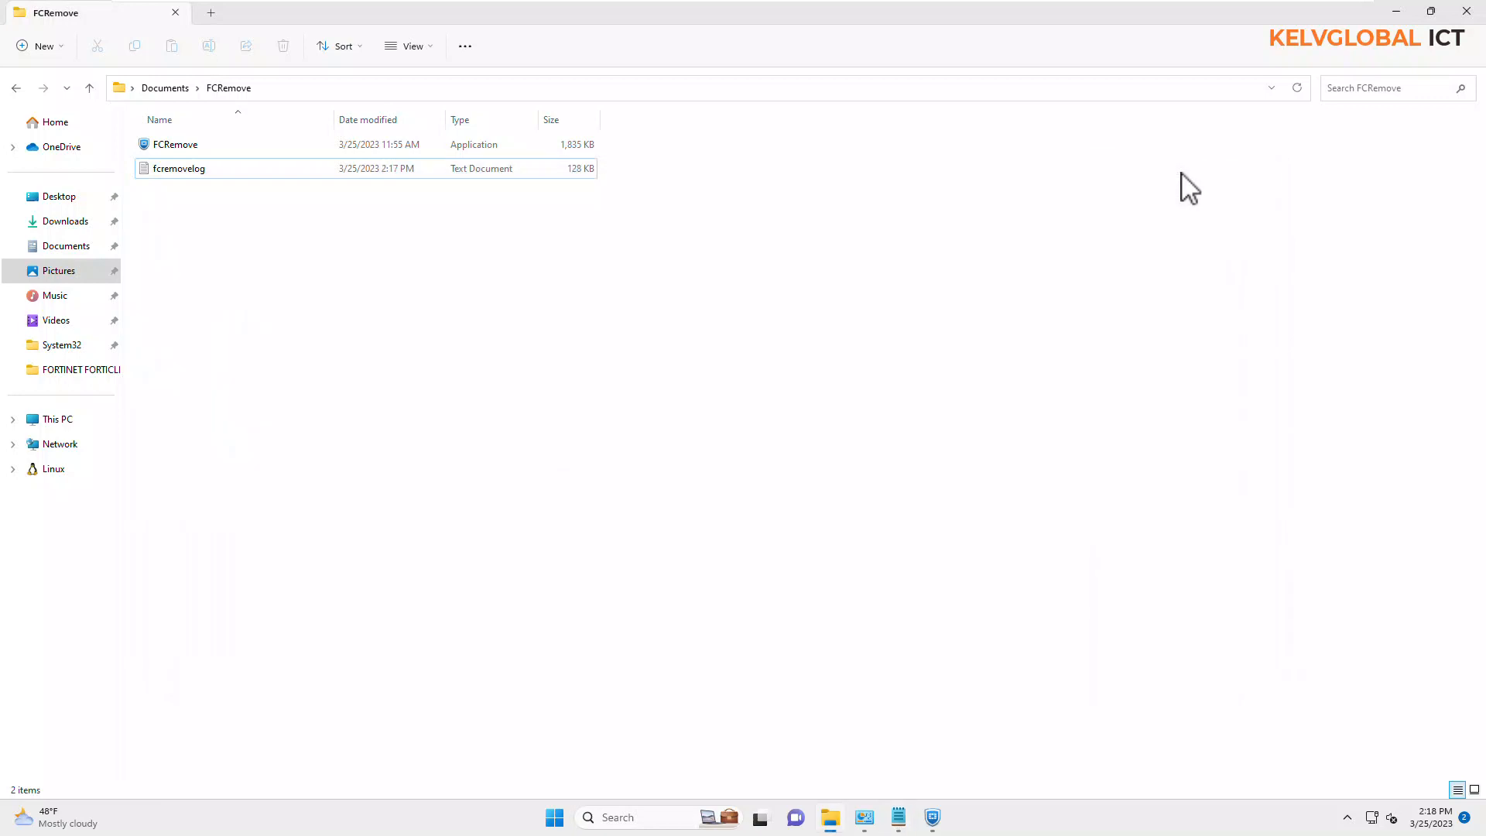
pyautogui.click(935, 819)
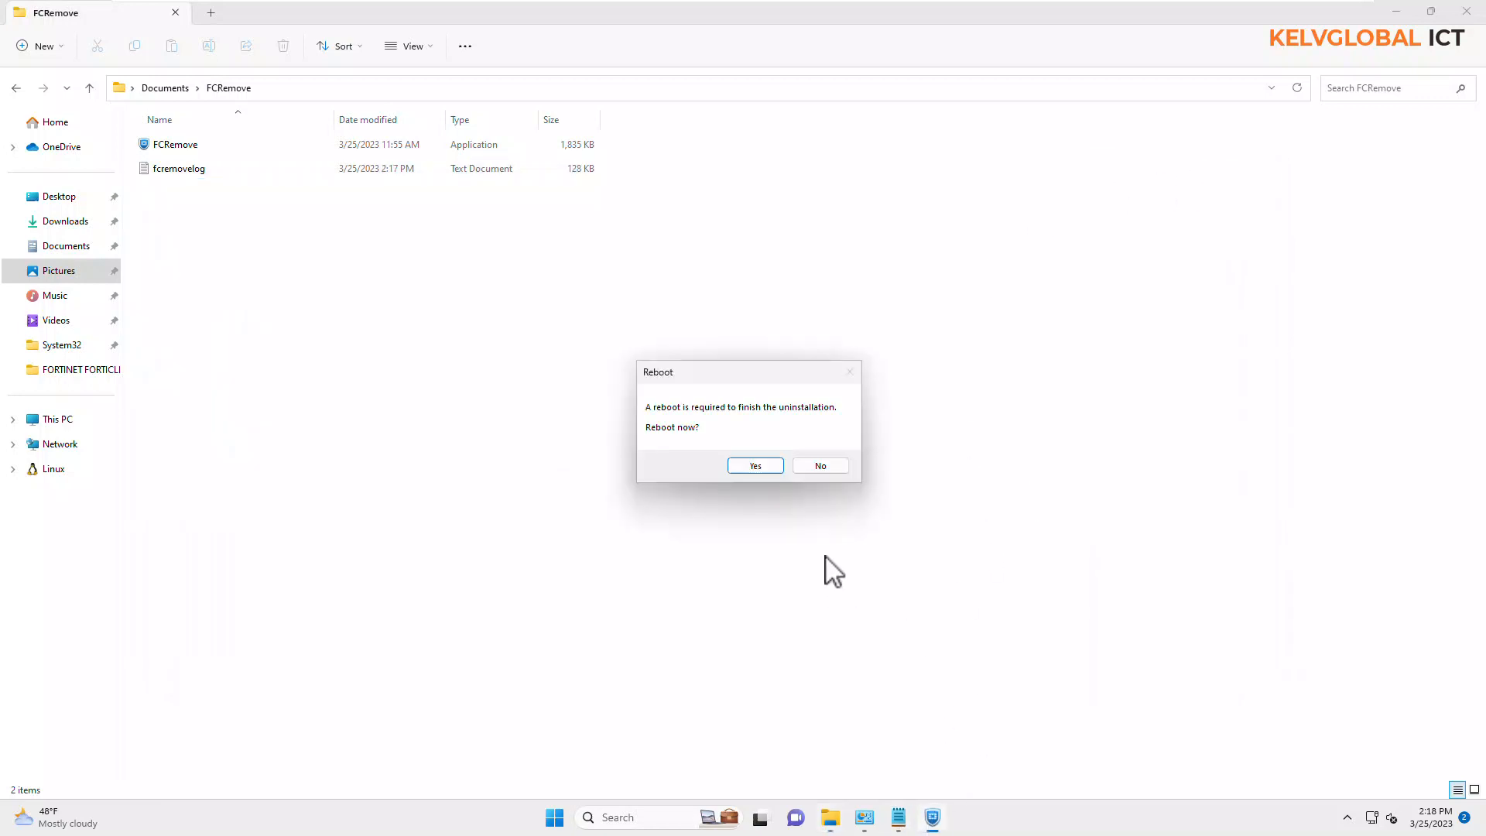
pyautogui.click(755, 466)
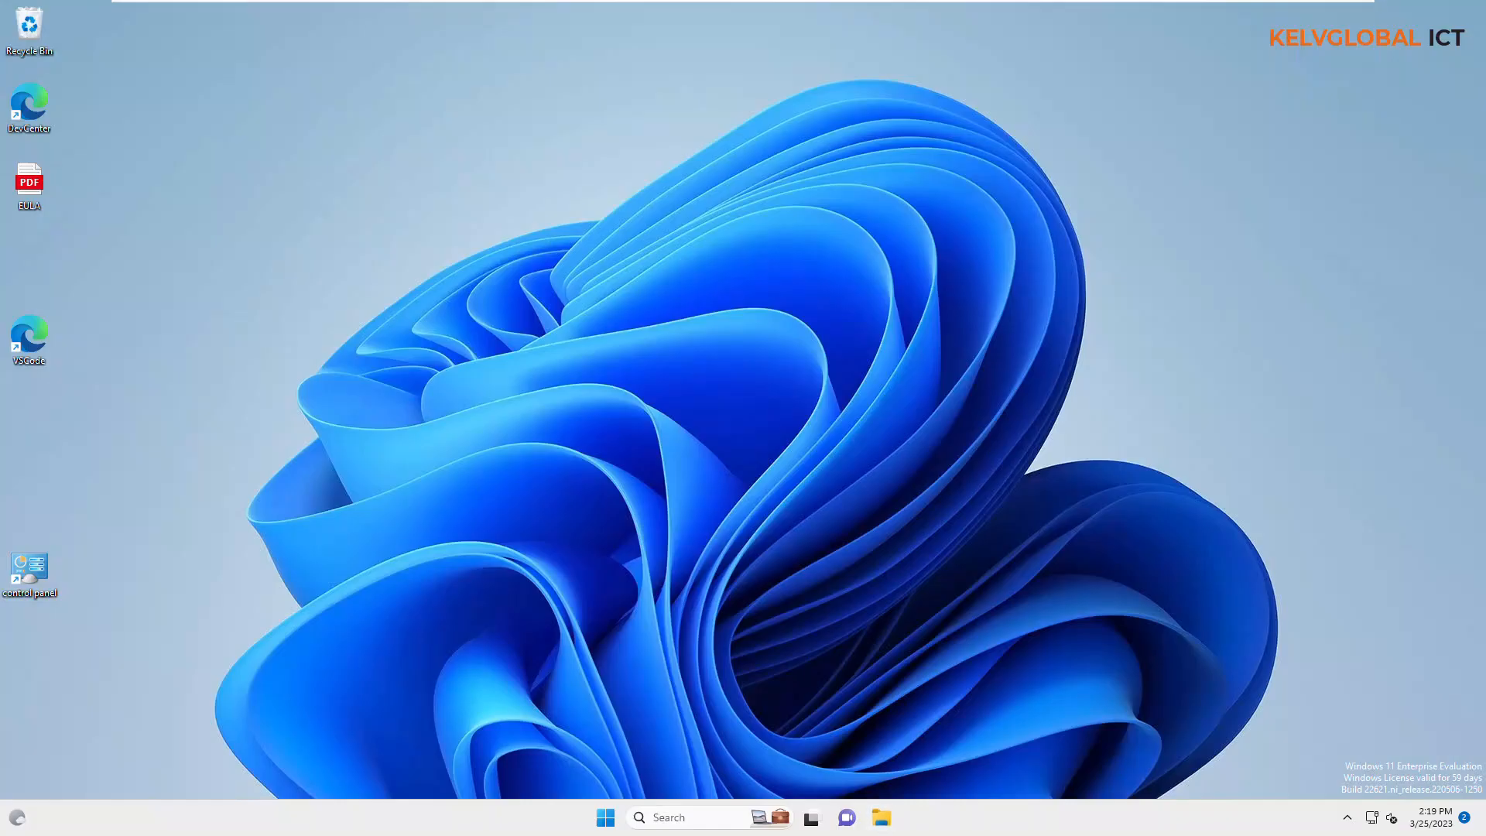
# Browse to C:\Program Files\Fortinet\FortiClient in File Explorer to inspect the leftover folders.
pyautogui.press('super+e')
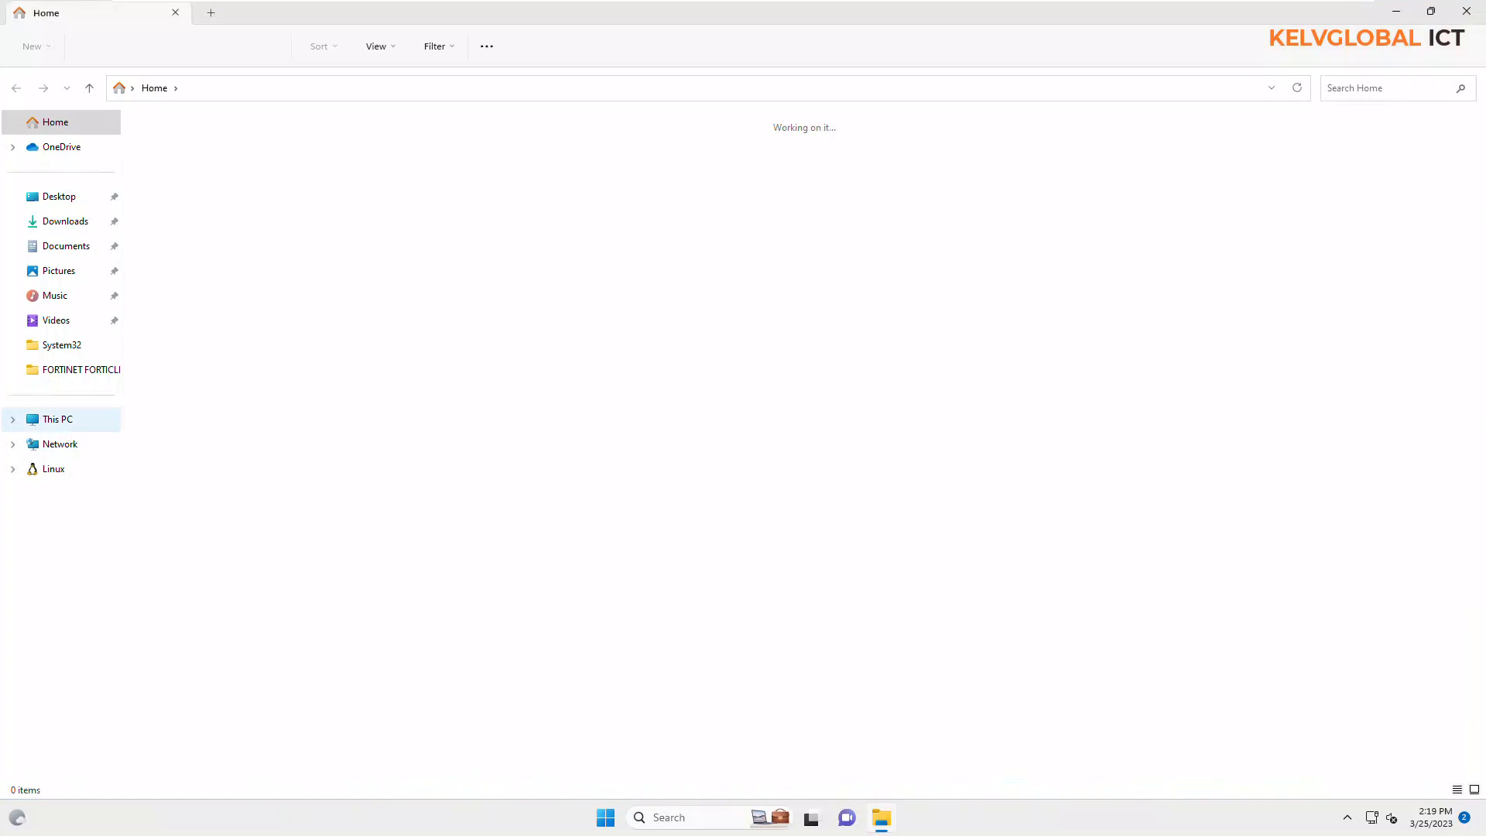
pyautogui.click(58, 419)
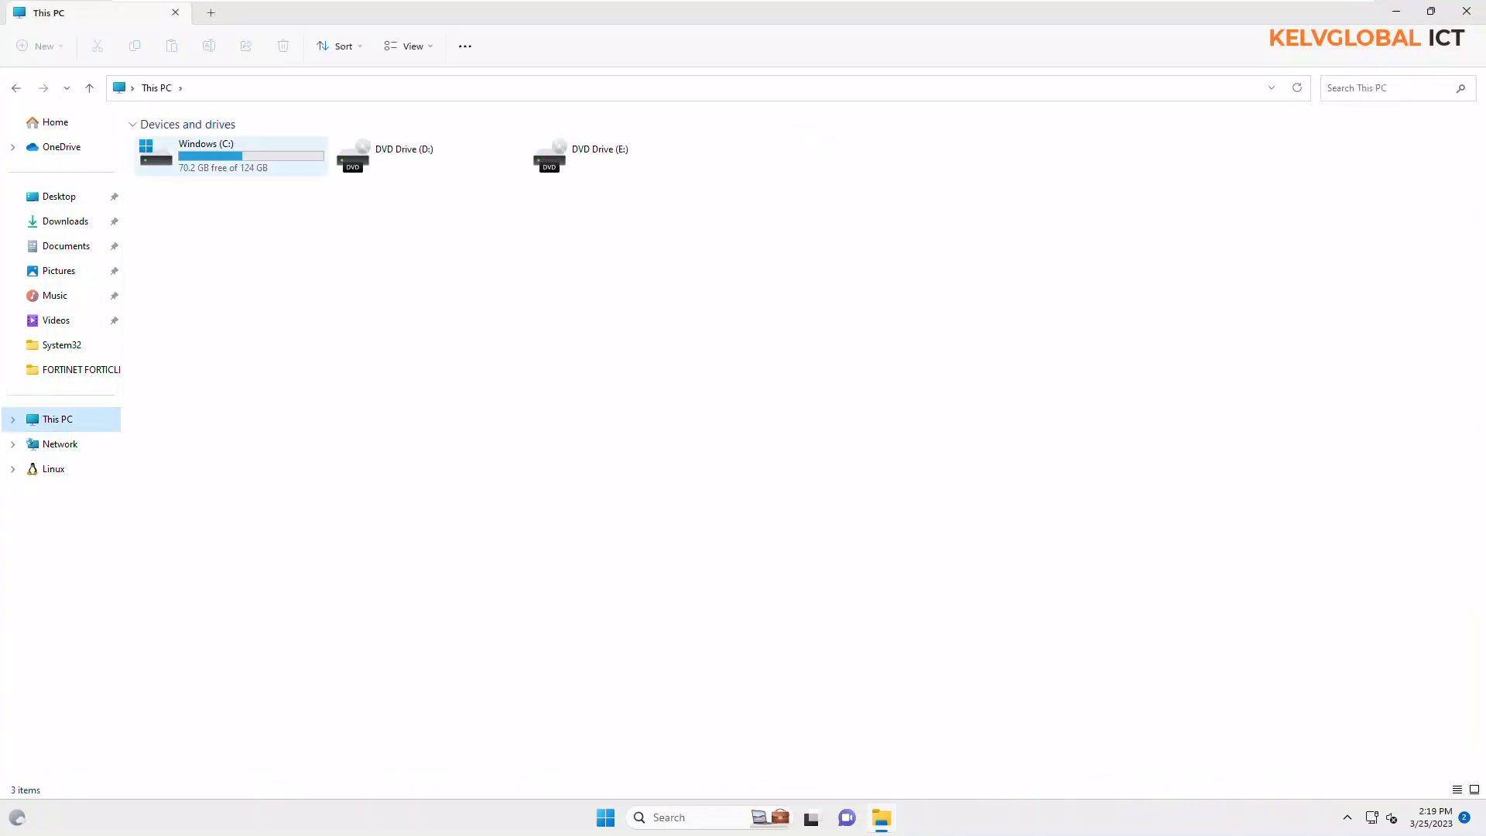
pyautogui.click(230, 156)
pyautogui.doubleClick(231, 157)
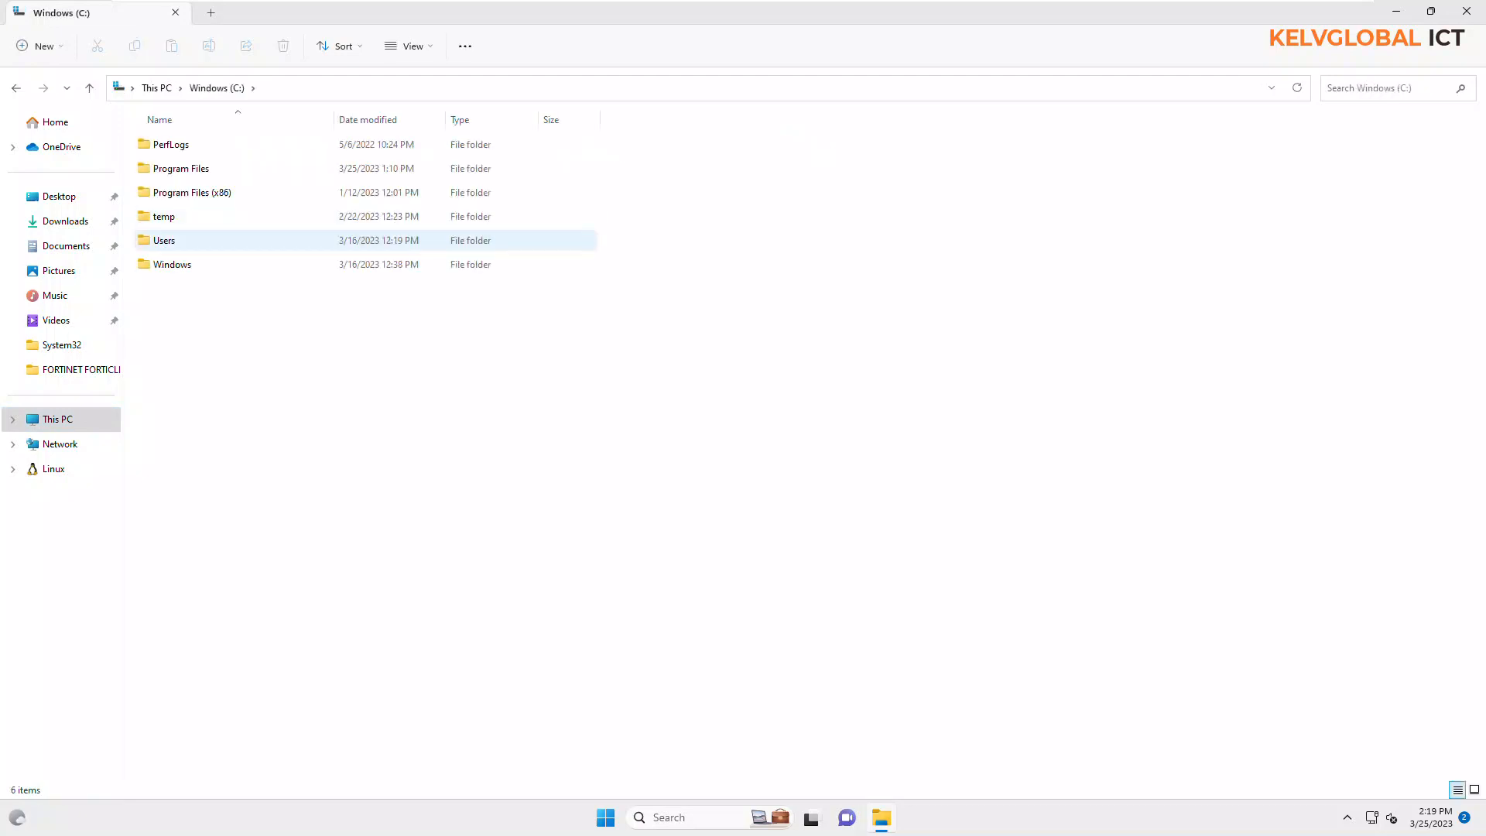
pyautogui.doubleClick(181, 169)
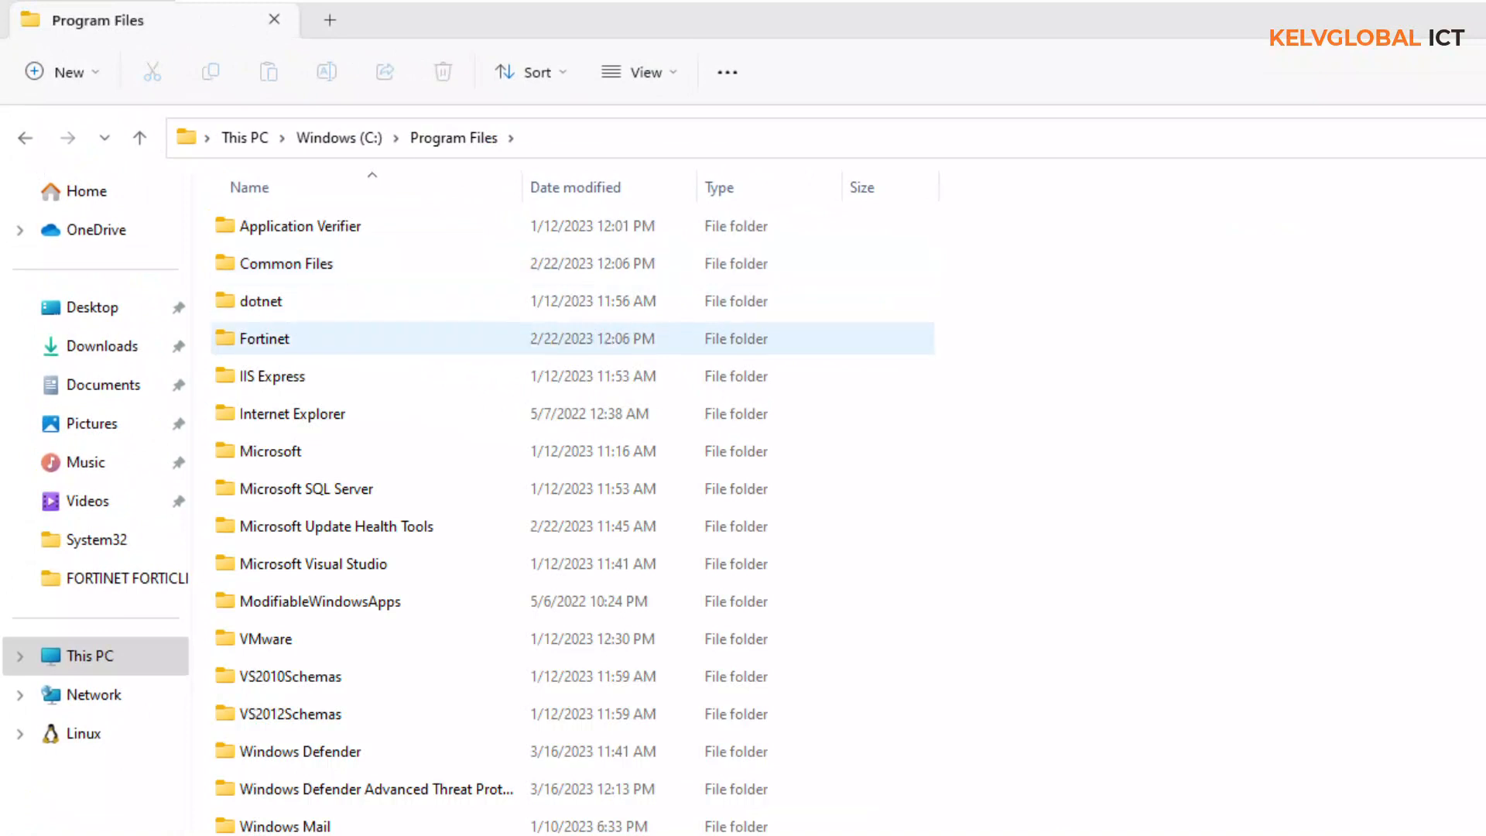
pyautogui.doubleClick(264, 338)
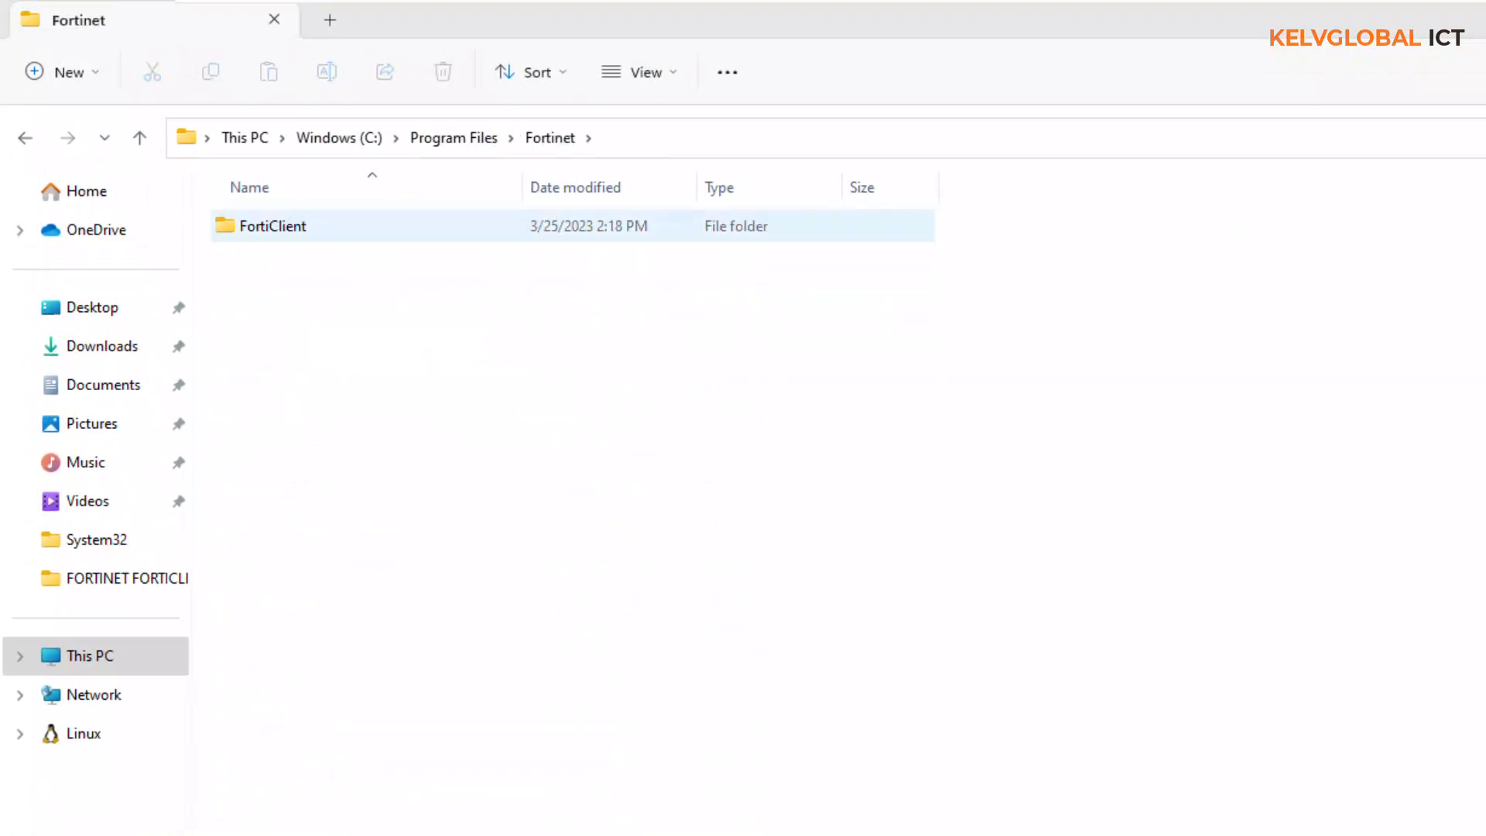
pyautogui.doubleClick(272, 225)
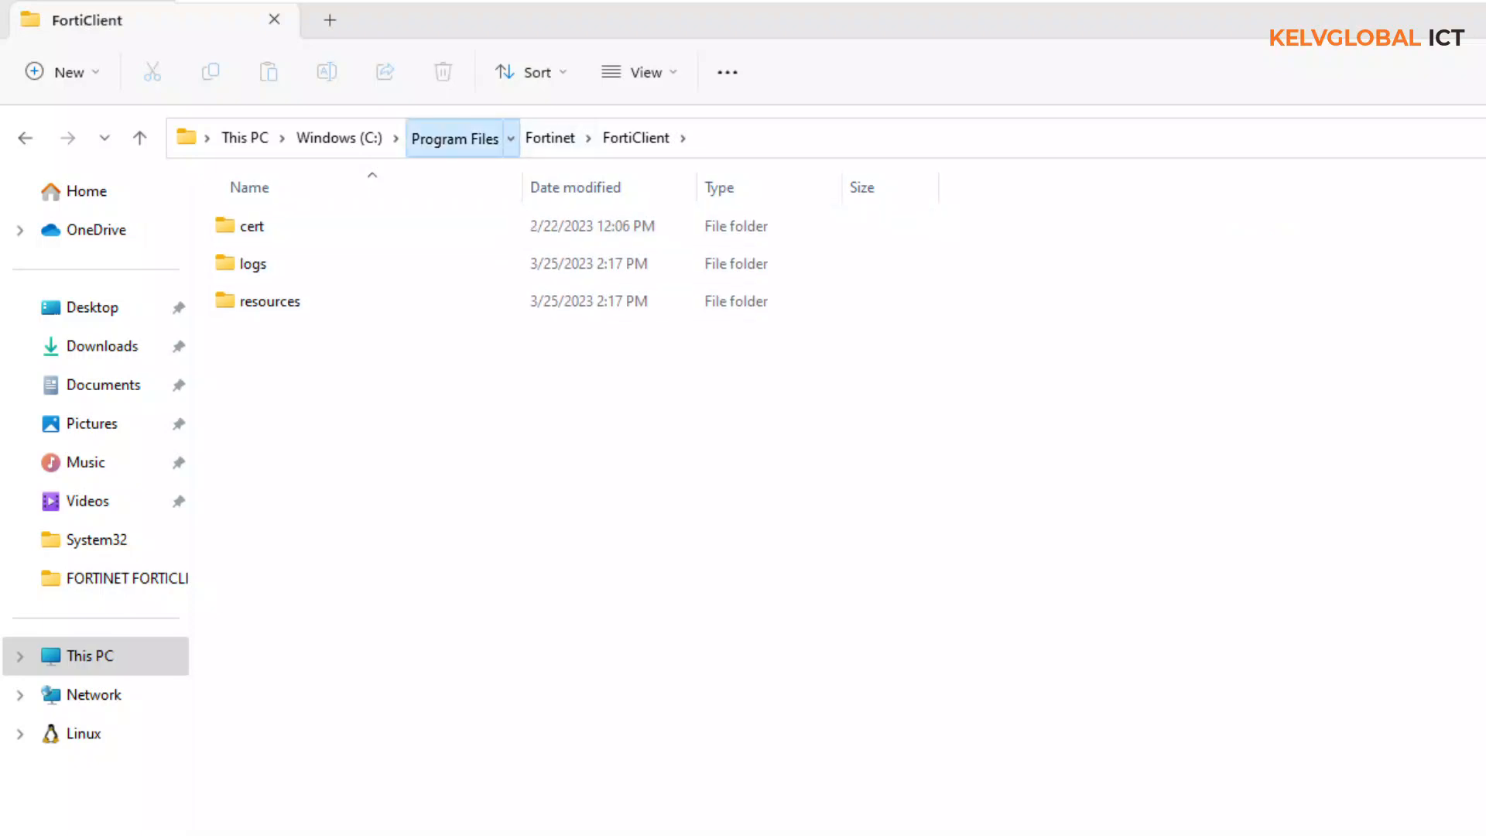
# Delete the Fortinet folder from Program Files and return to the root of the C: drive.
pyautogui.click(454, 138)
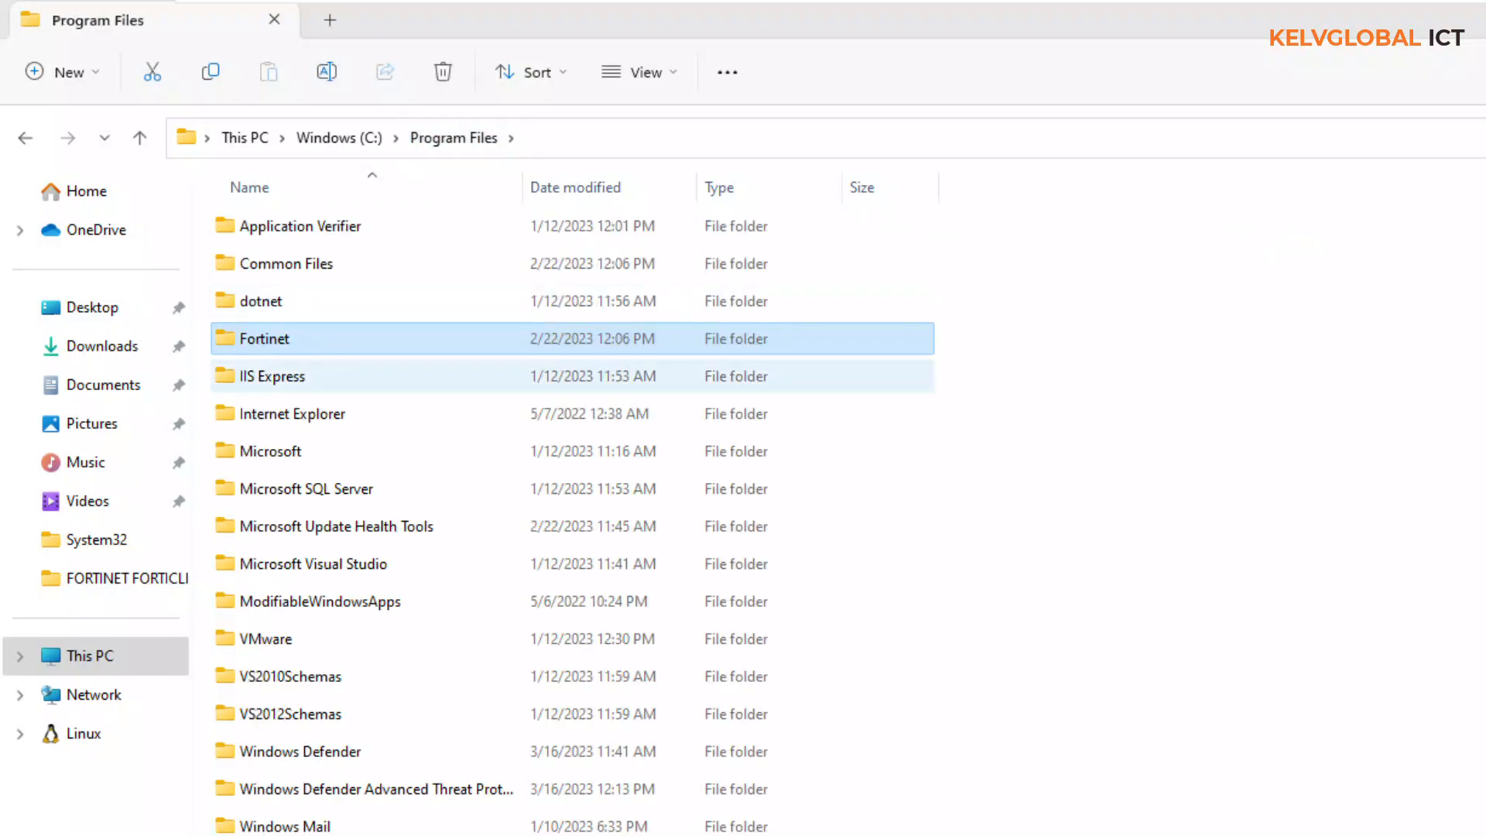
pyautogui.press('Delete')
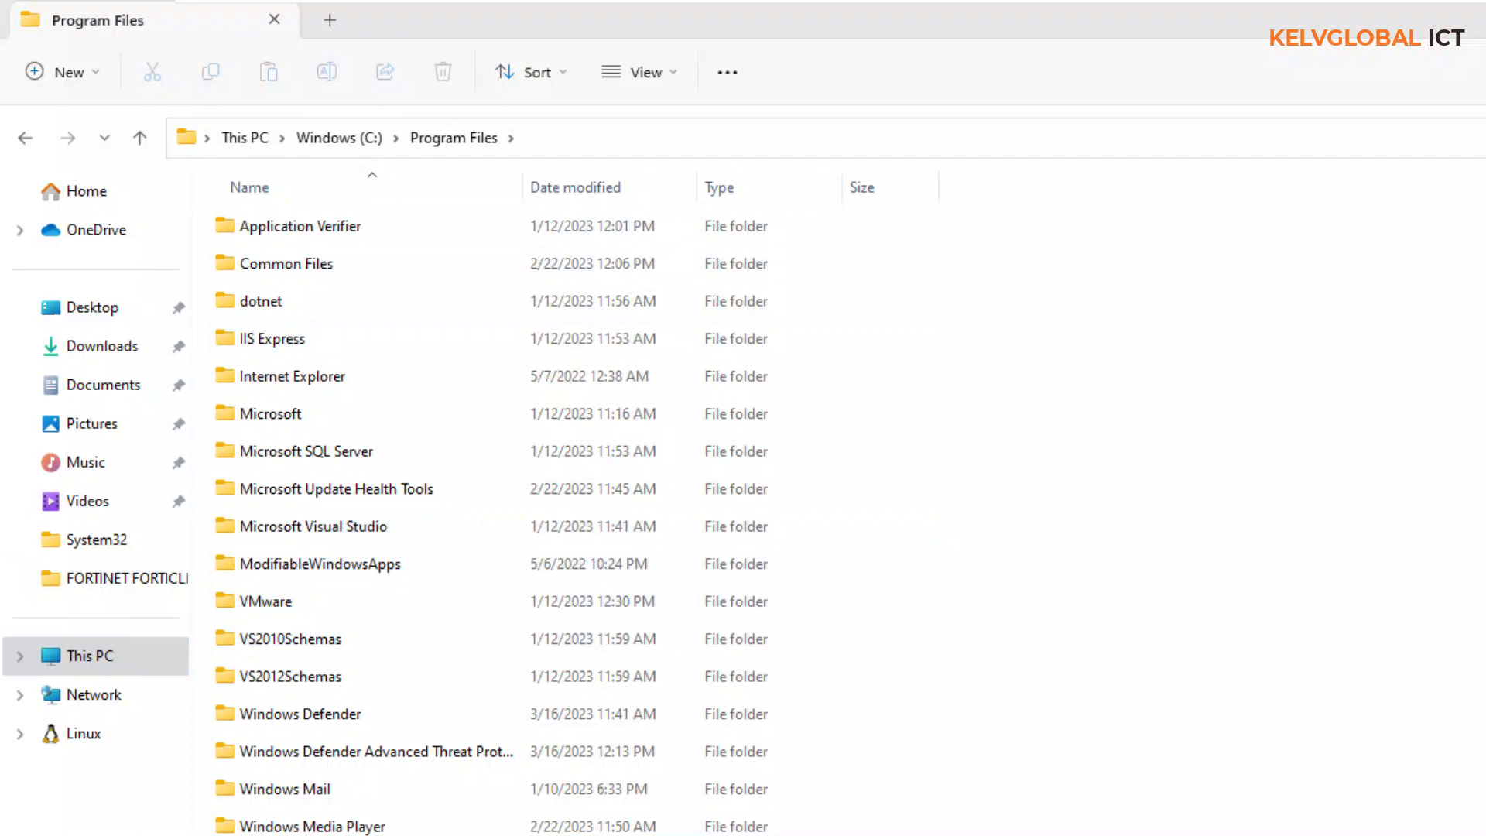
pyautogui.click(339, 138)
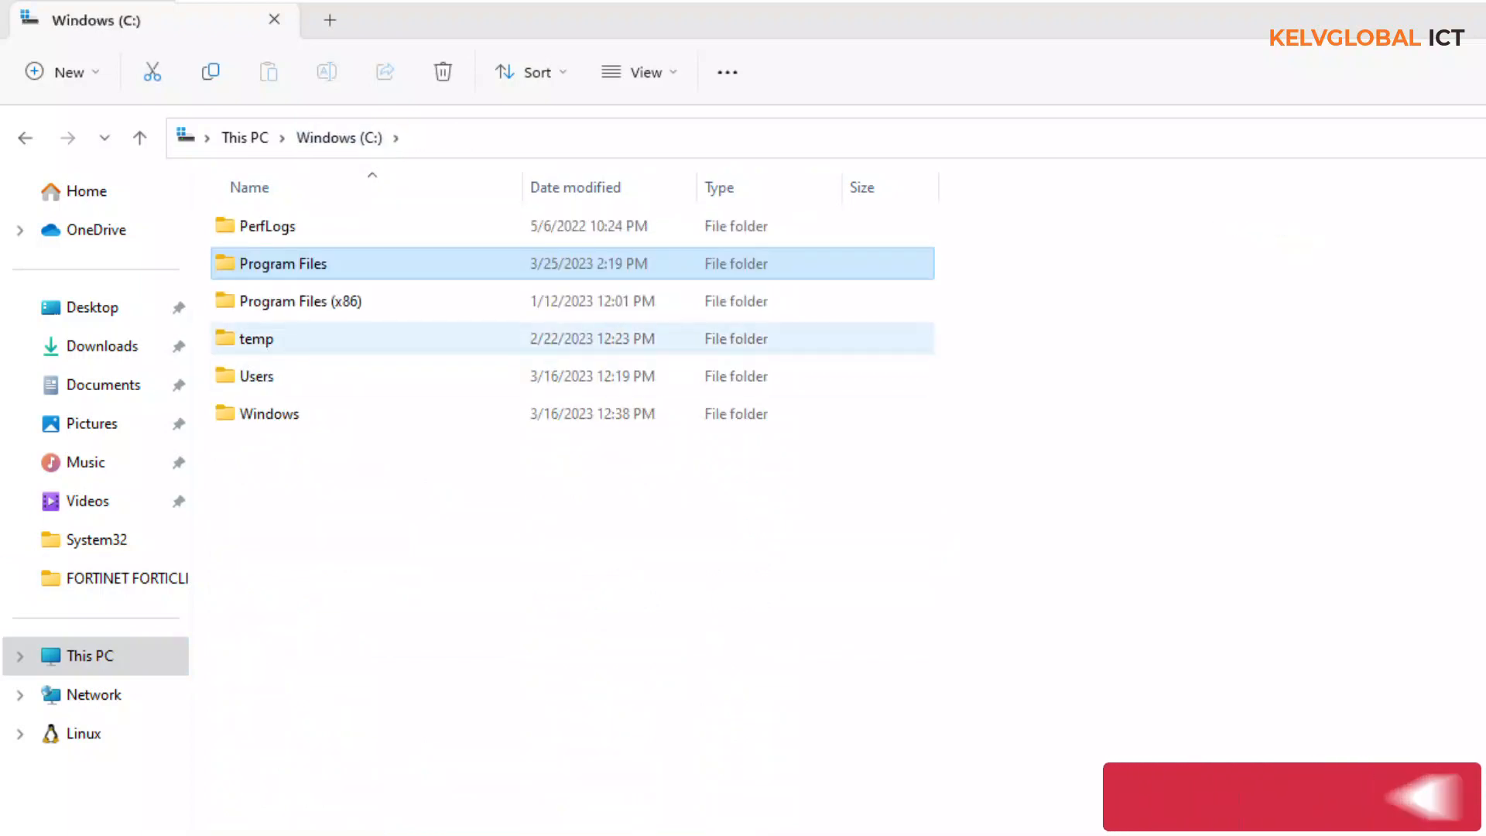
# Open the Administrator profile folder under C:\Users and turn on the display of hidden items.
pyautogui.doubleClick(257, 376)
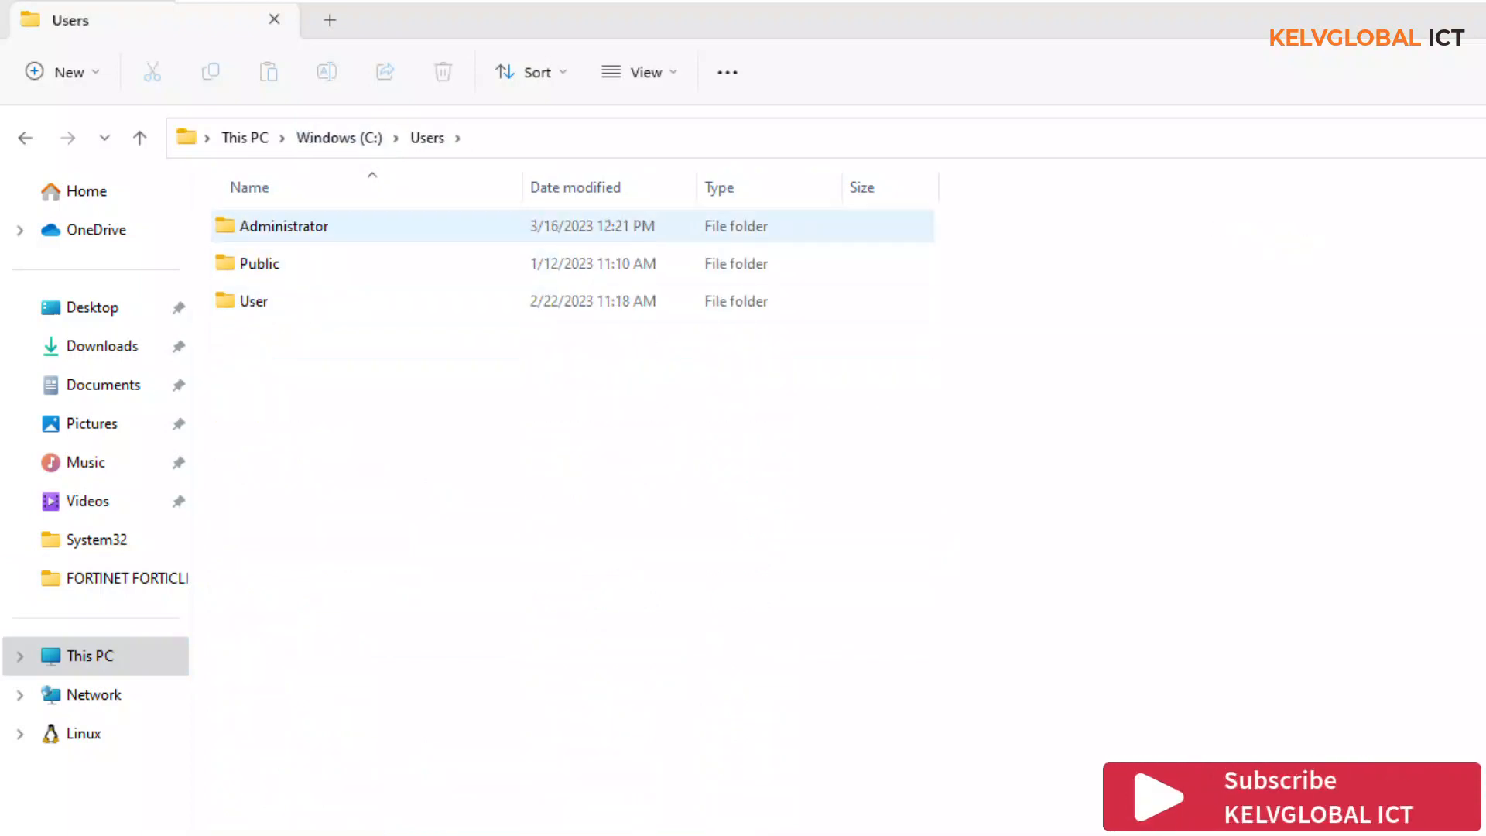
pyautogui.doubleClick(284, 226)
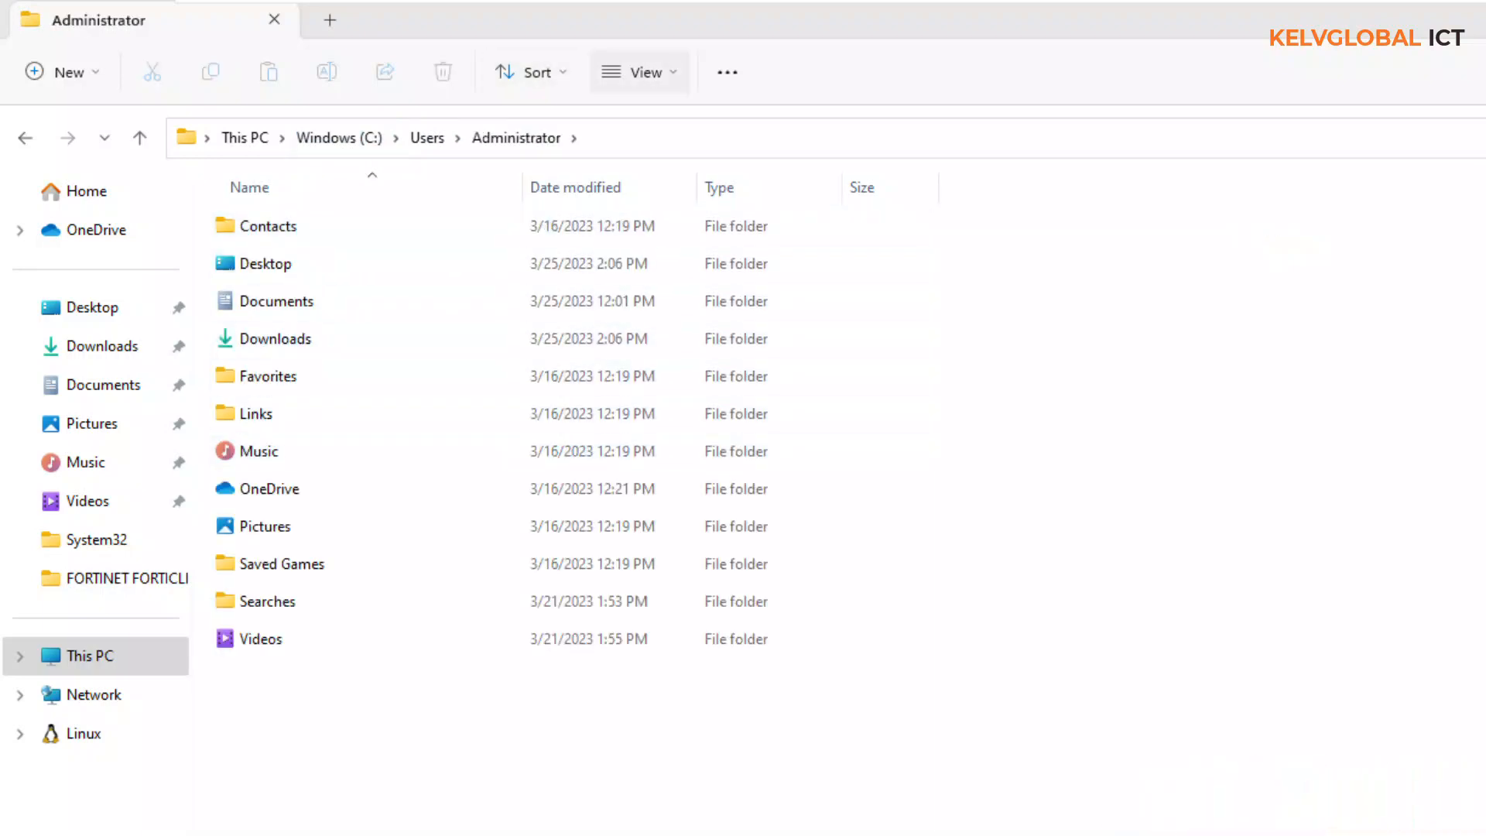
pyautogui.click(639, 72)
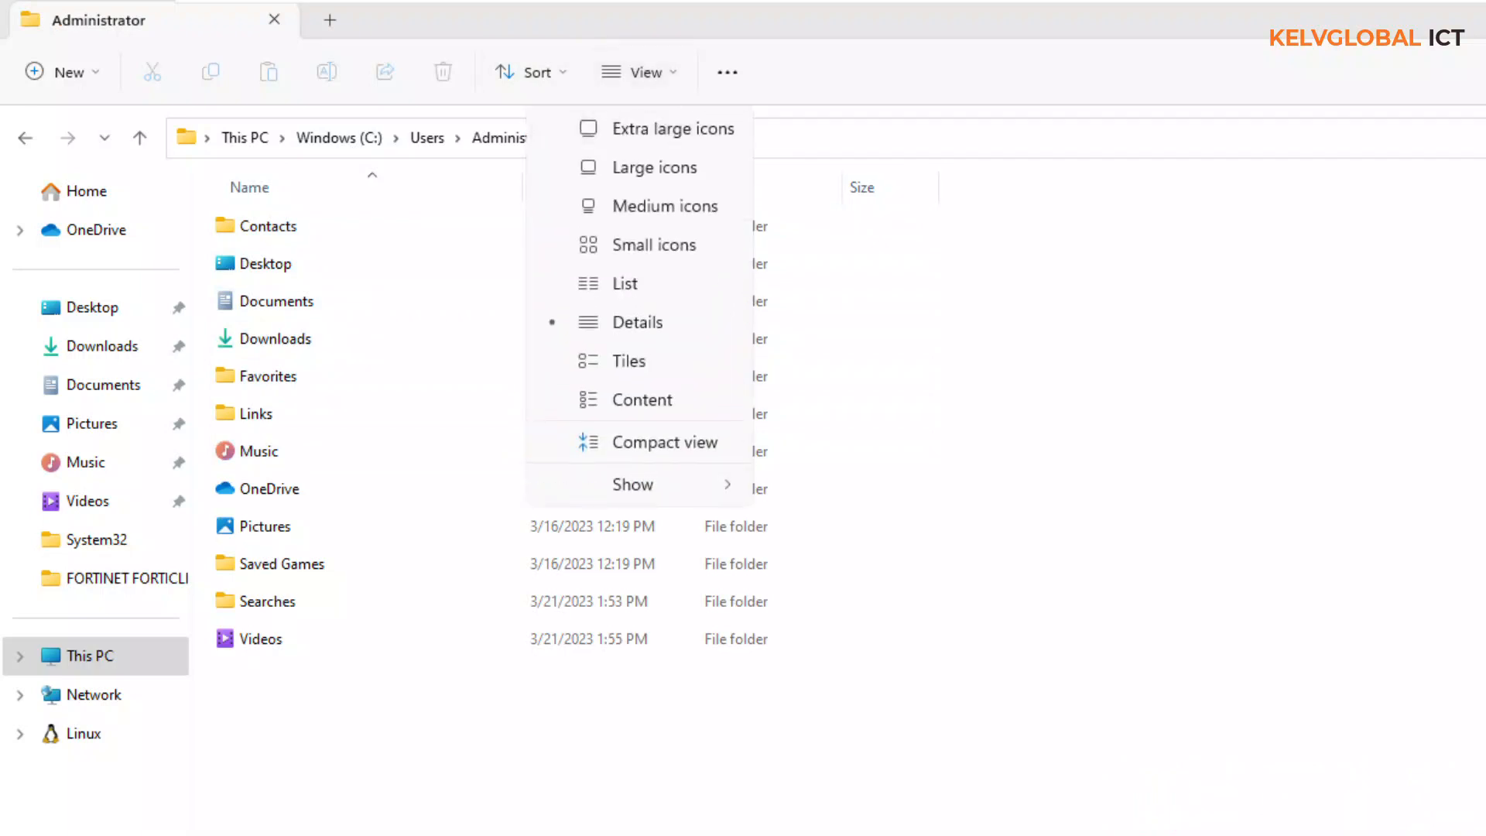
pyautogui.moveTo(639, 485)
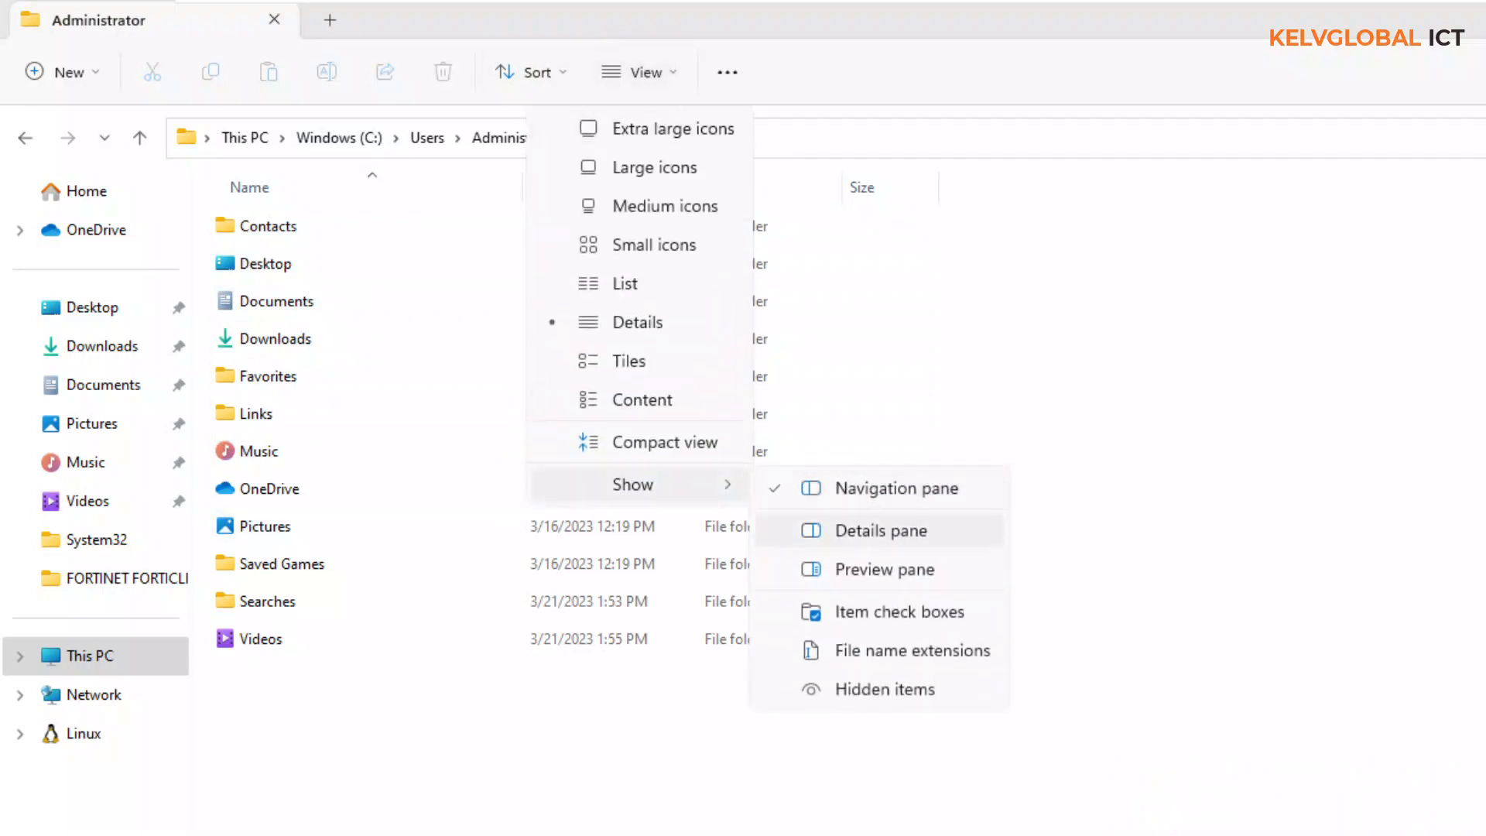
pyautogui.click(882, 689)
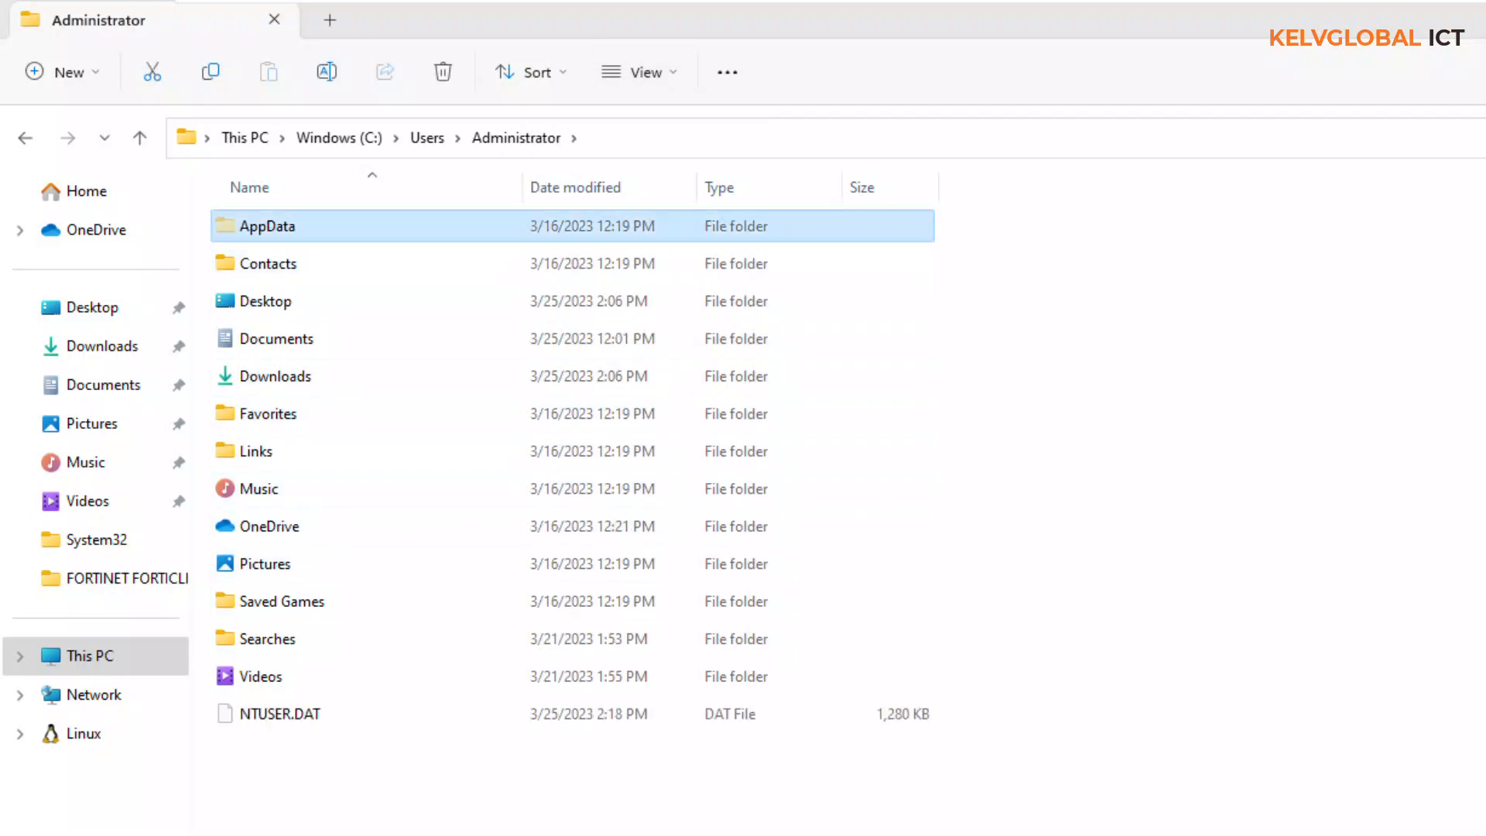
# Browse to AppData\Local, inspect the contents of the FortiClient folder, and return to the Local folder.
pyautogui.doubleClick(267, 226)
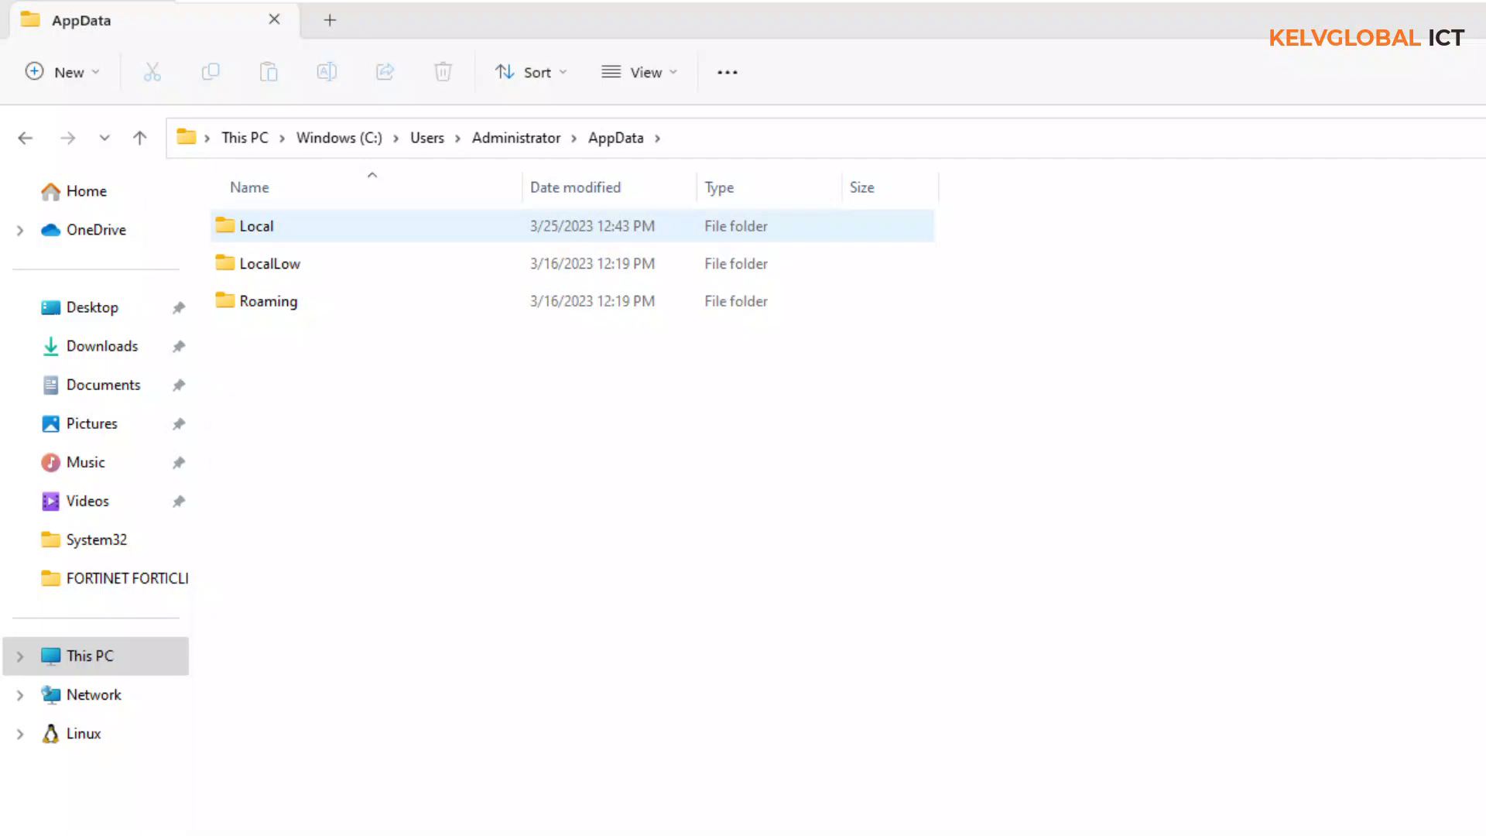
pyautogui.doubleClick(256, 226)
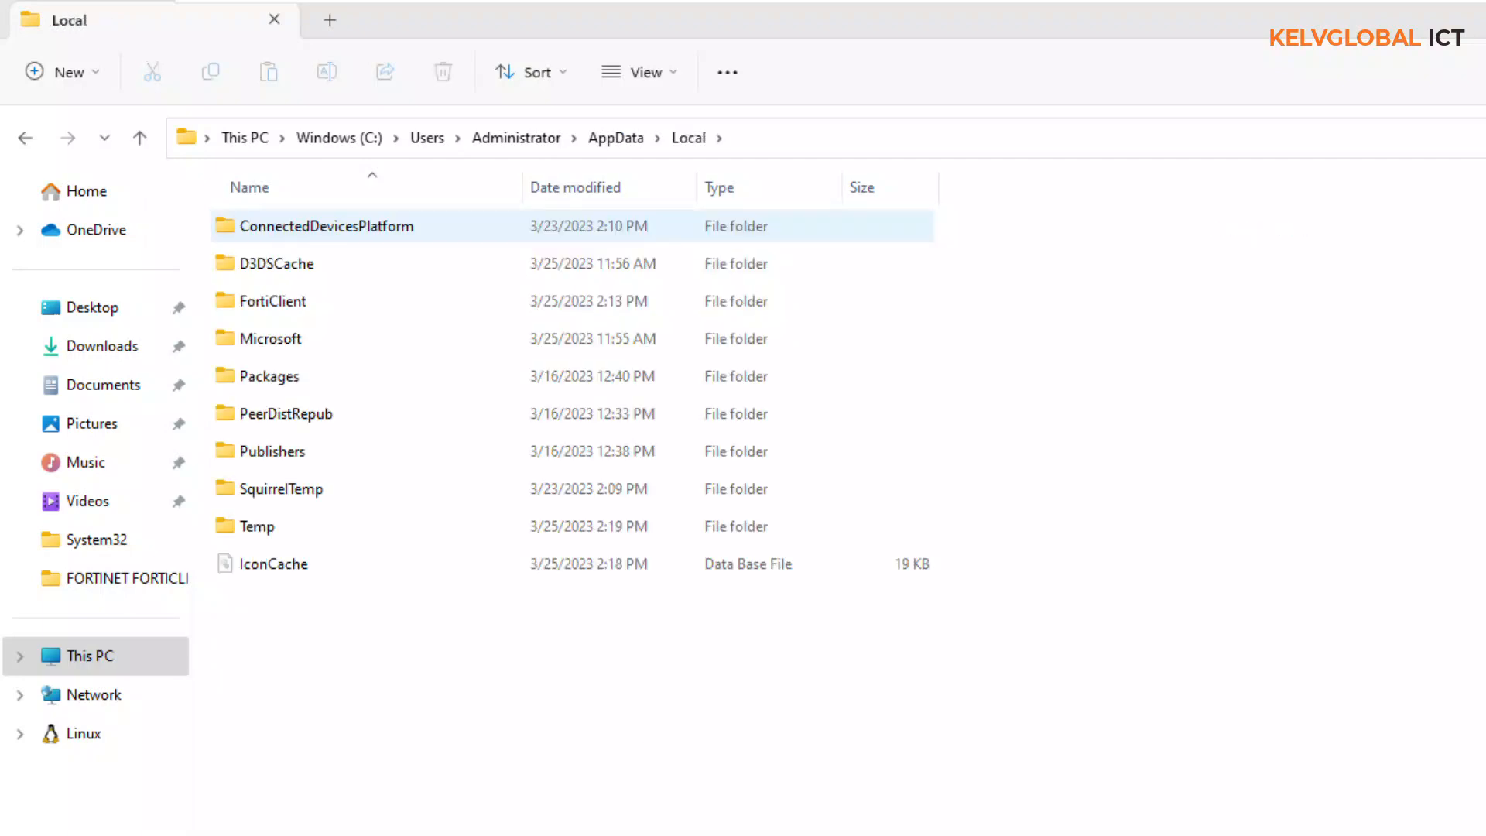
pyautogui.click(272, 301)
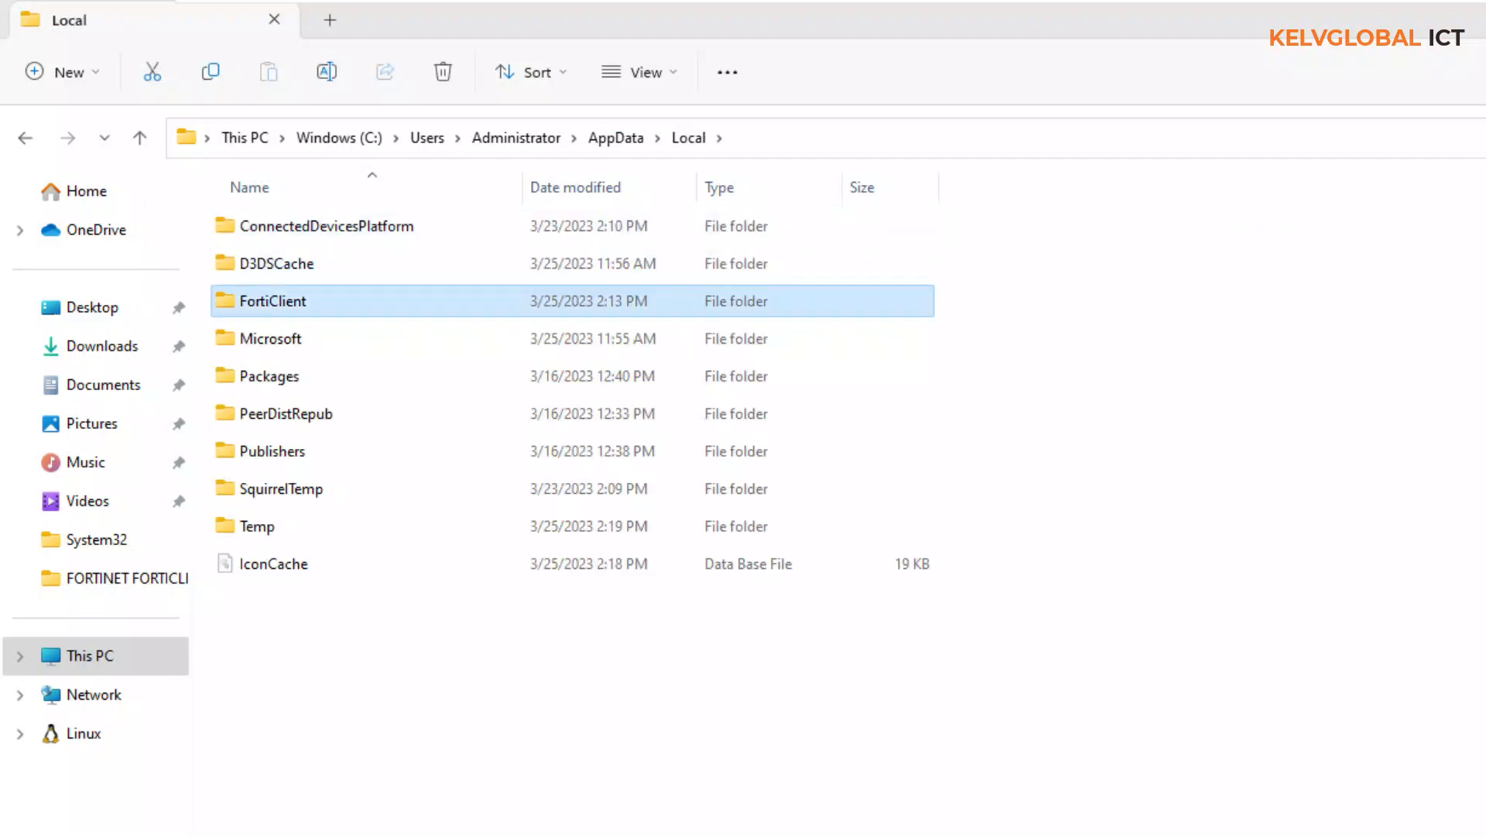
pyautogui.doubleClick(272, 301)
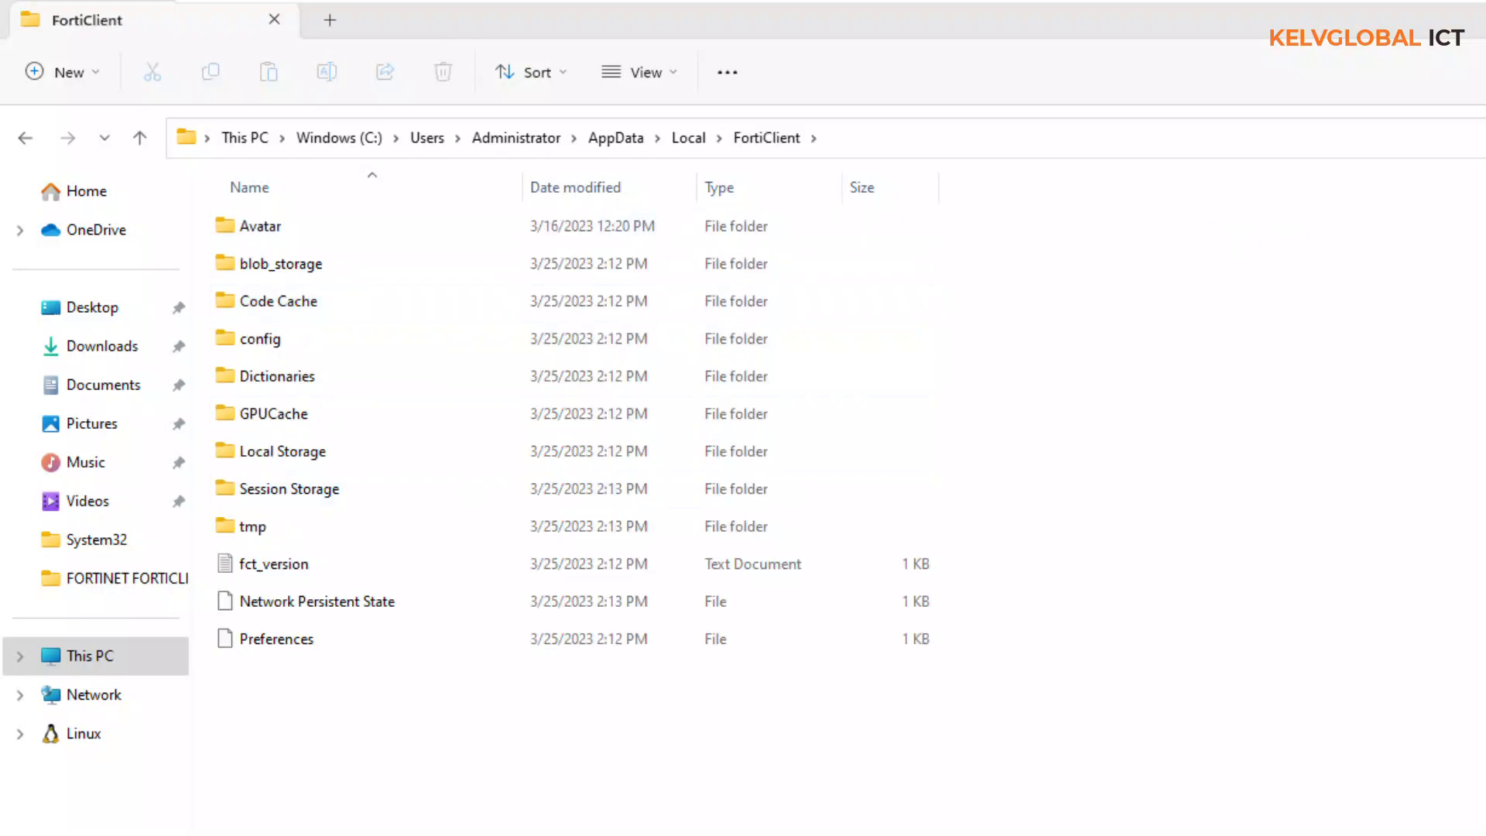
pyautogui.click(688, 137)
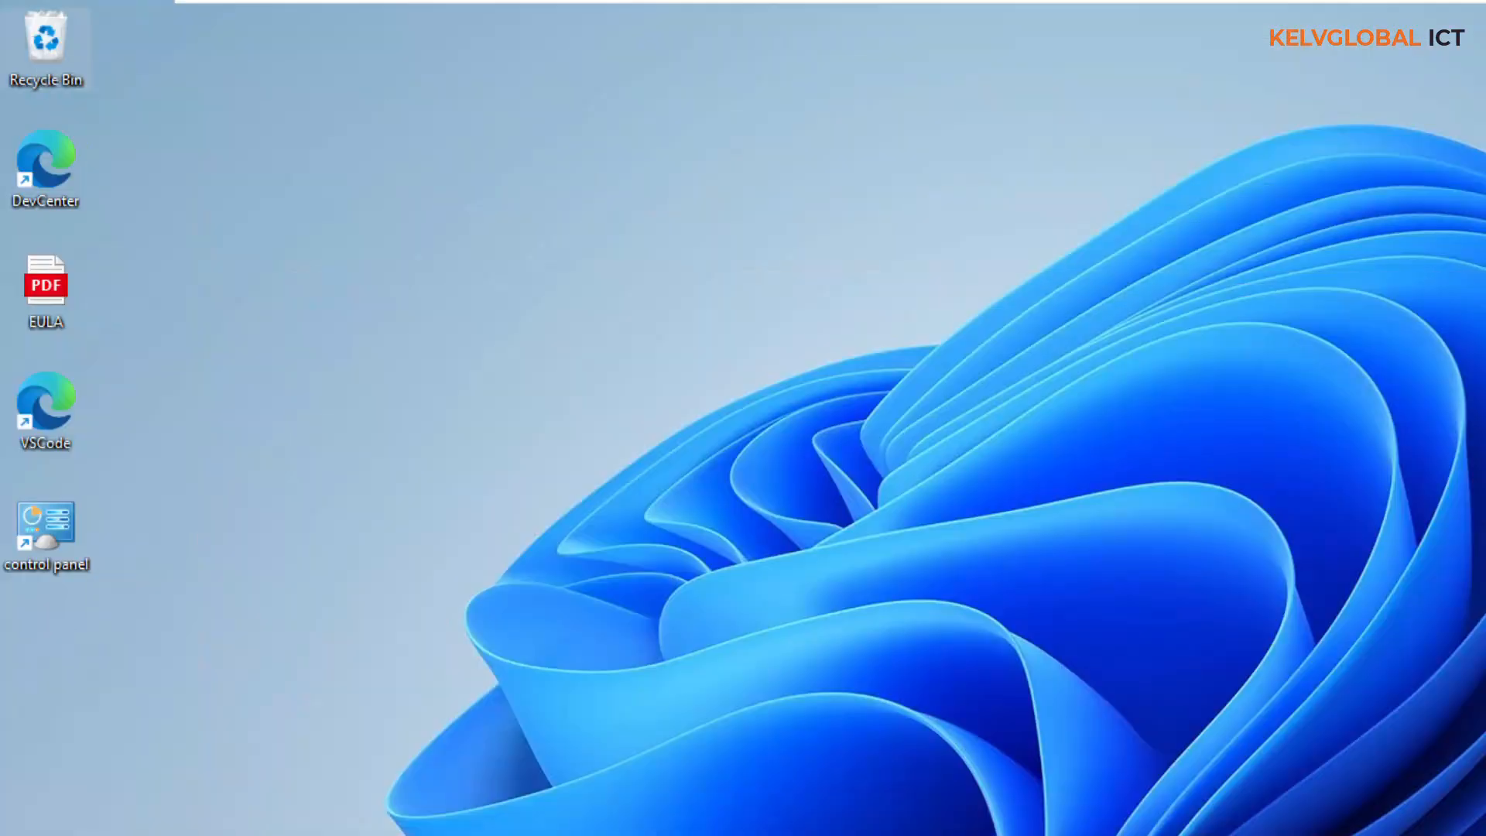
# Enable the delete confirmation dialog in the Recycle Bin properties on the desktop and save the setting.
pyautogui.rightClick(31, 47)
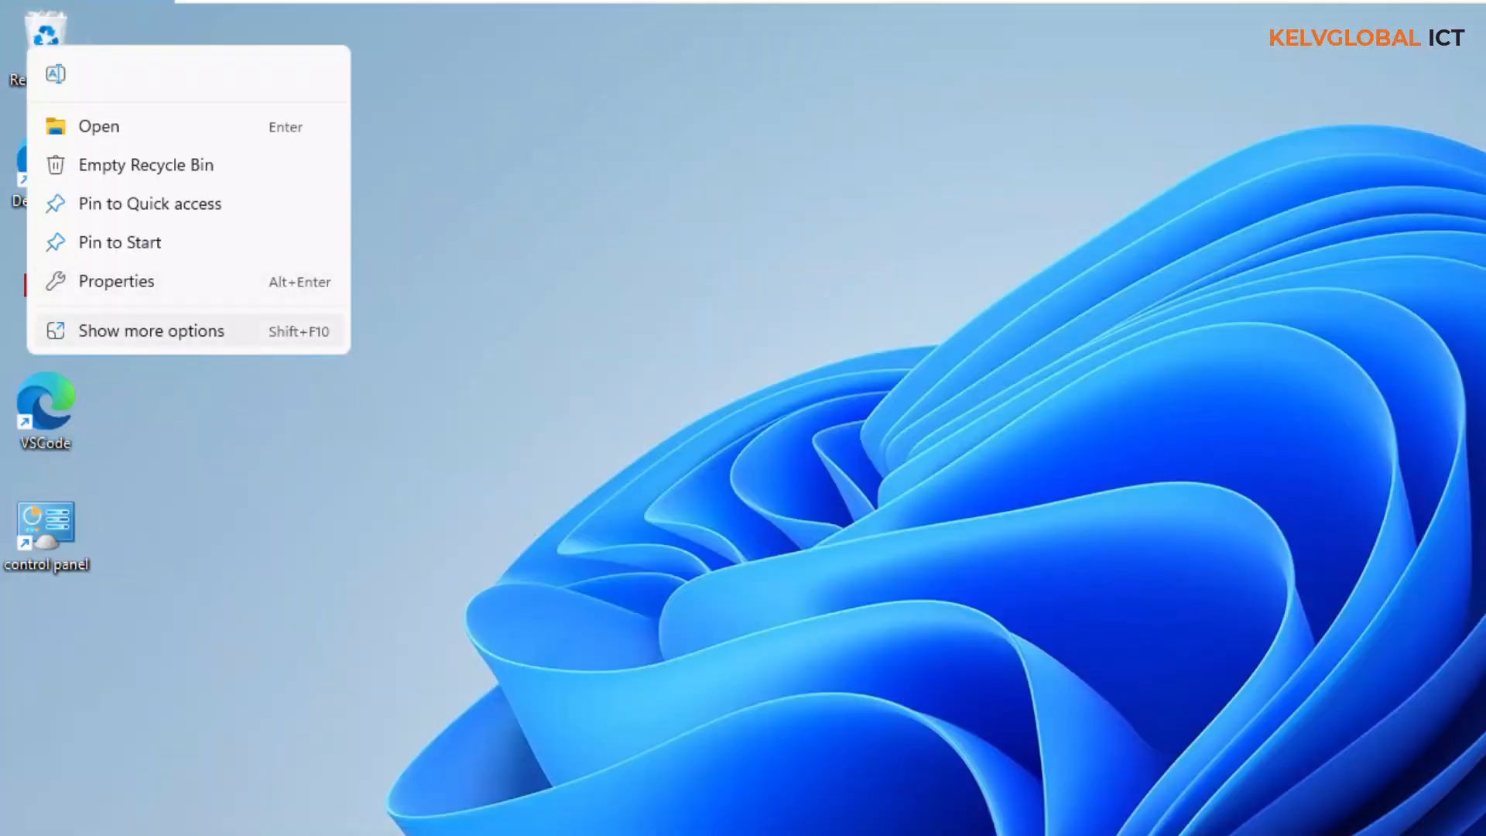
pyautogui.click(139, 331)
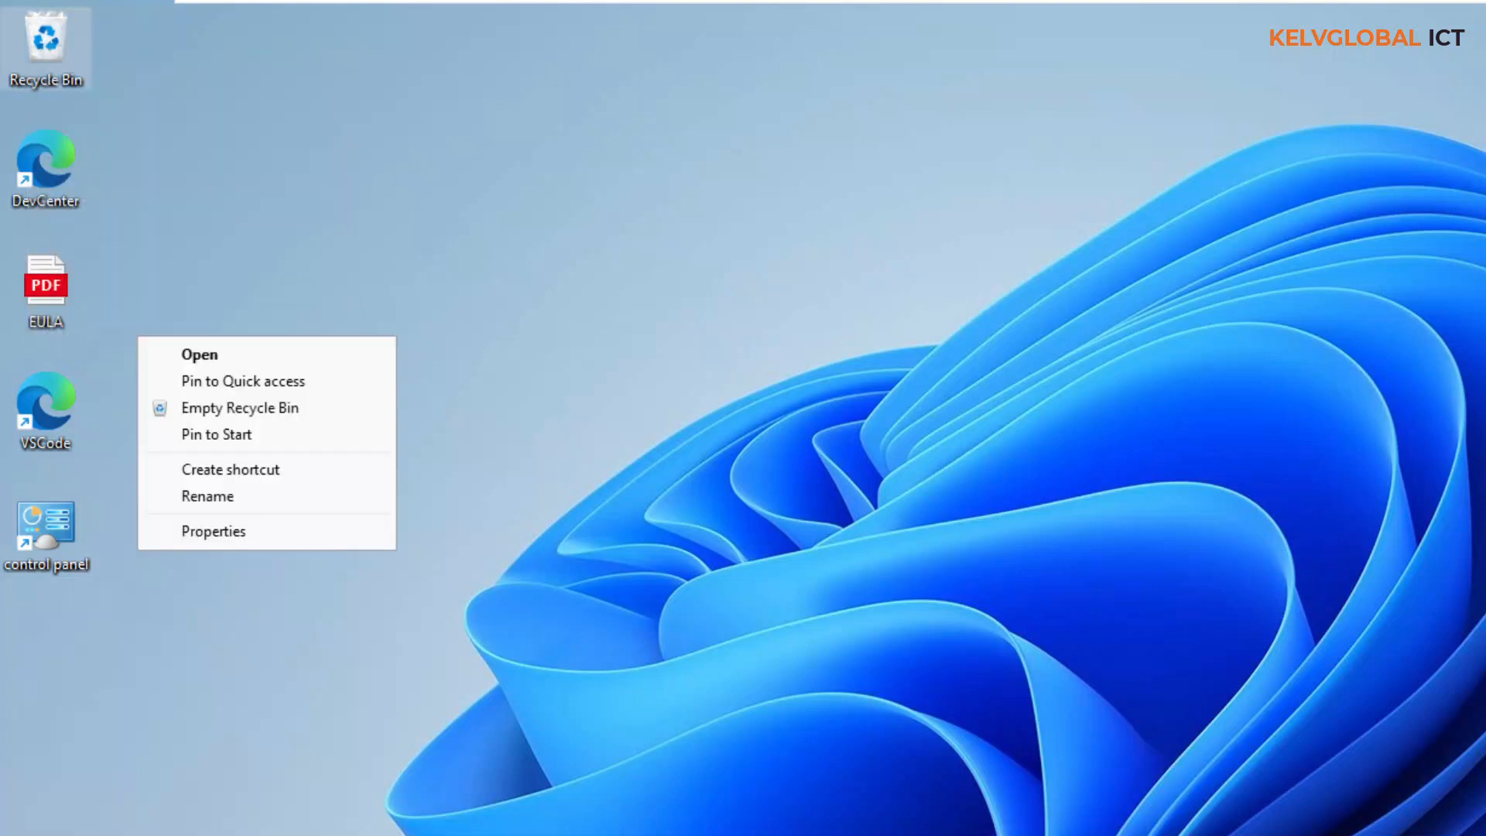
pyautogui.click(224, 531)
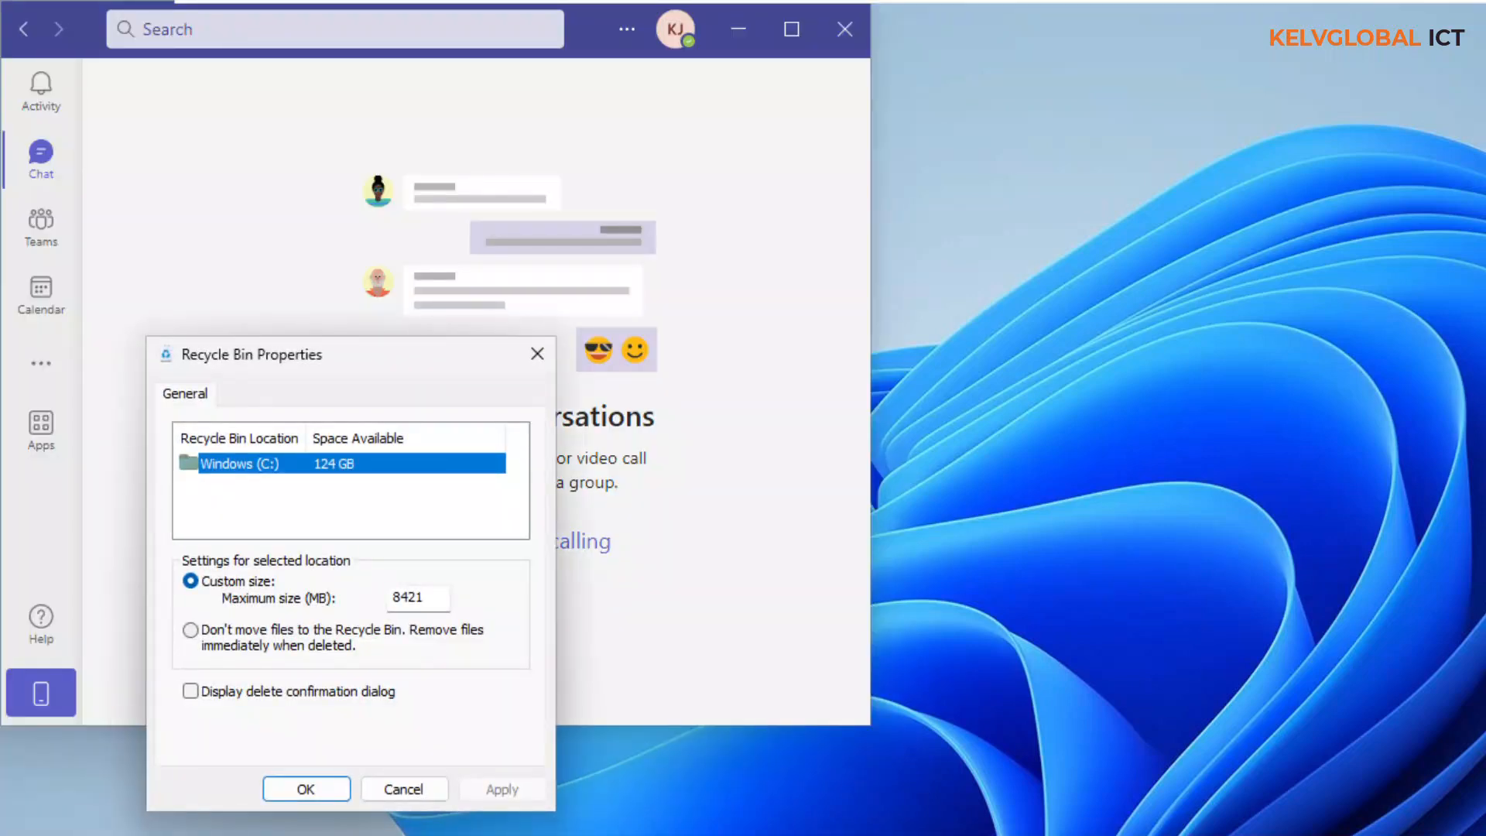
pyautogui.click(190, 690)
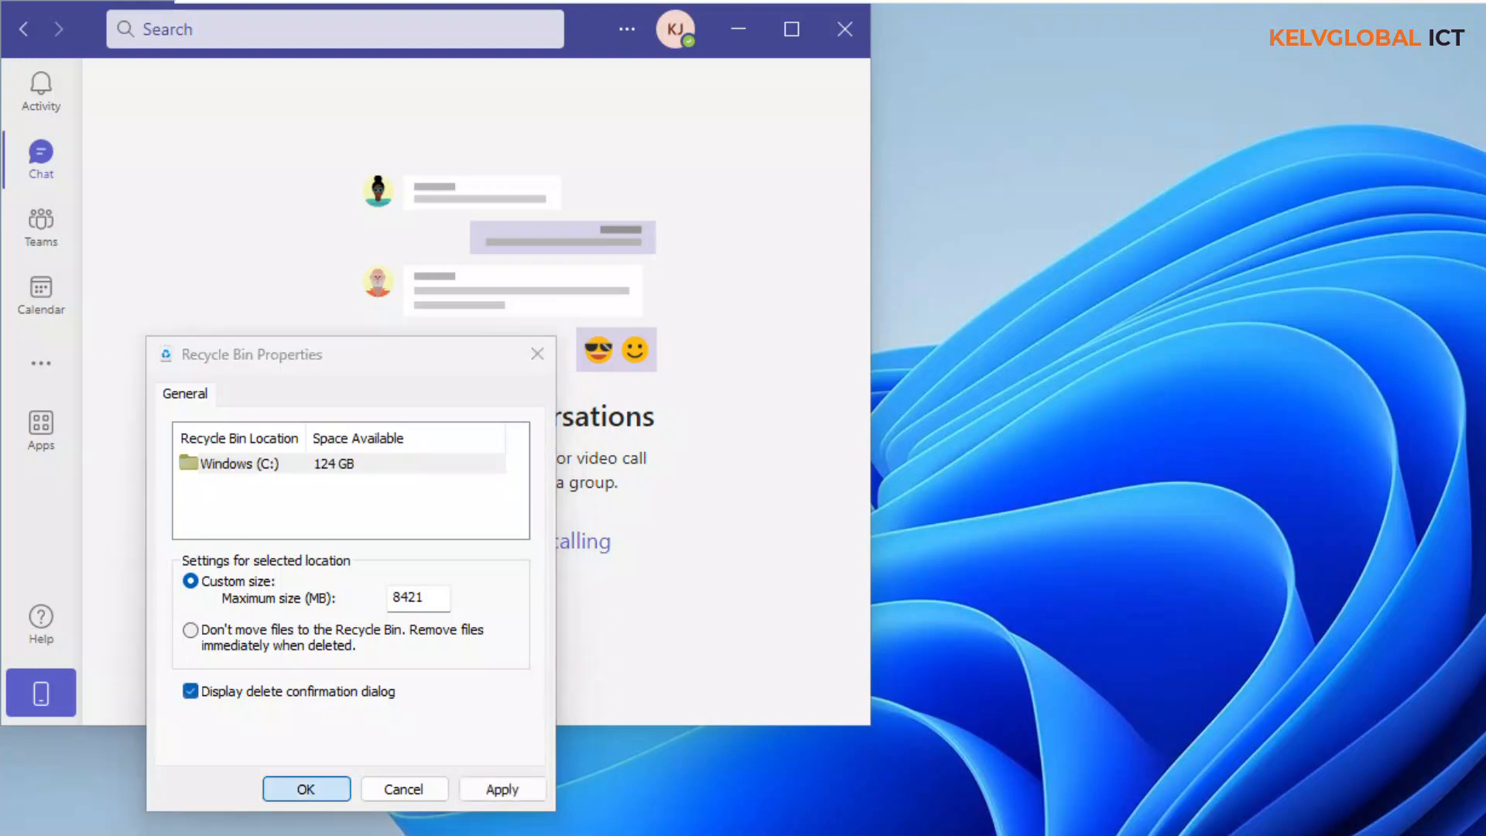
pyautogui.click(306, 788)
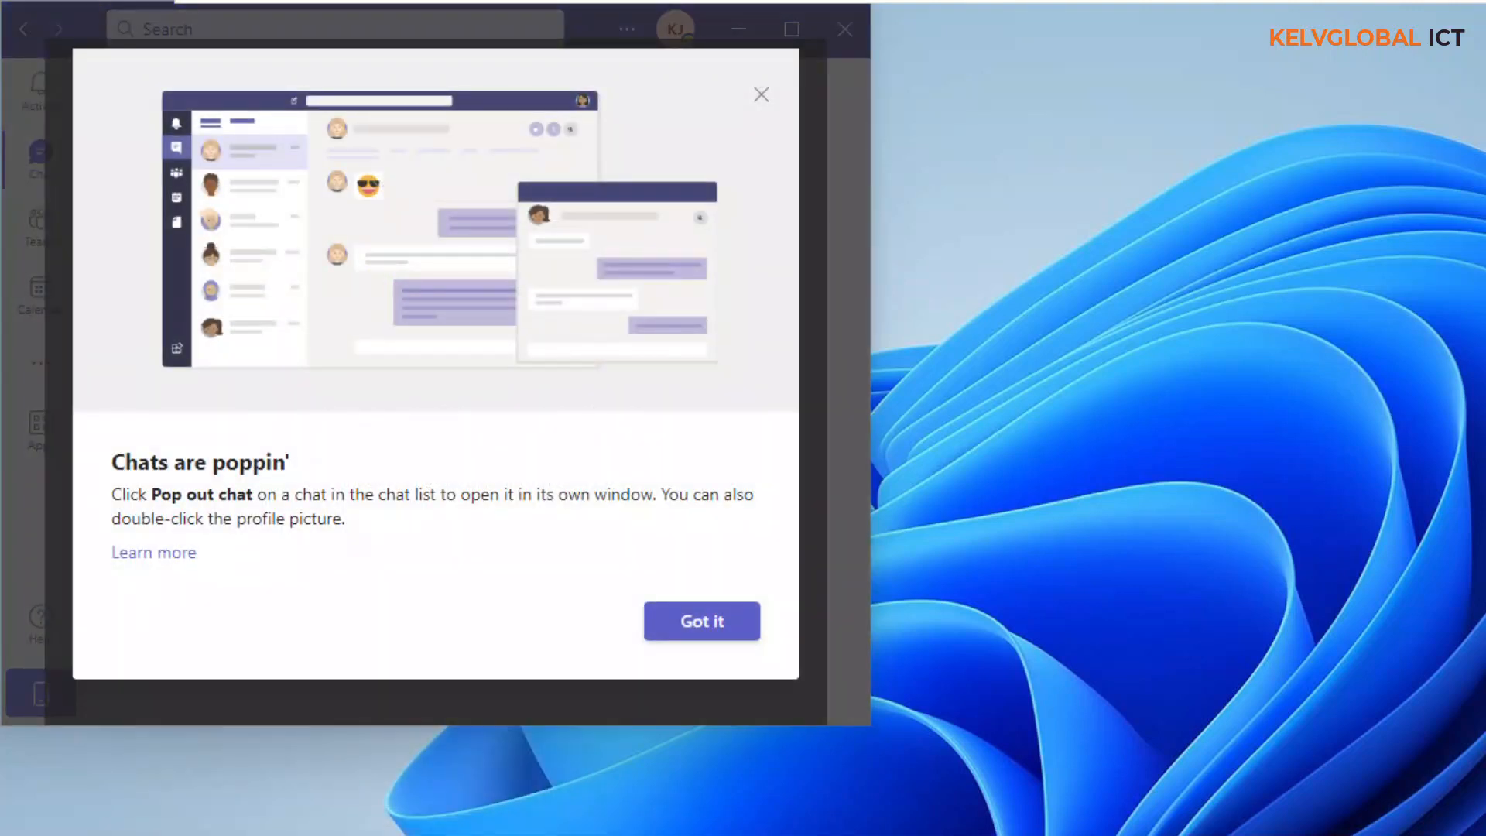
# Close the Teams window along with its chat tip, and delete the FortiClient folder from AppData\Local in File Explorer.
pyautogui.click(701, 621)
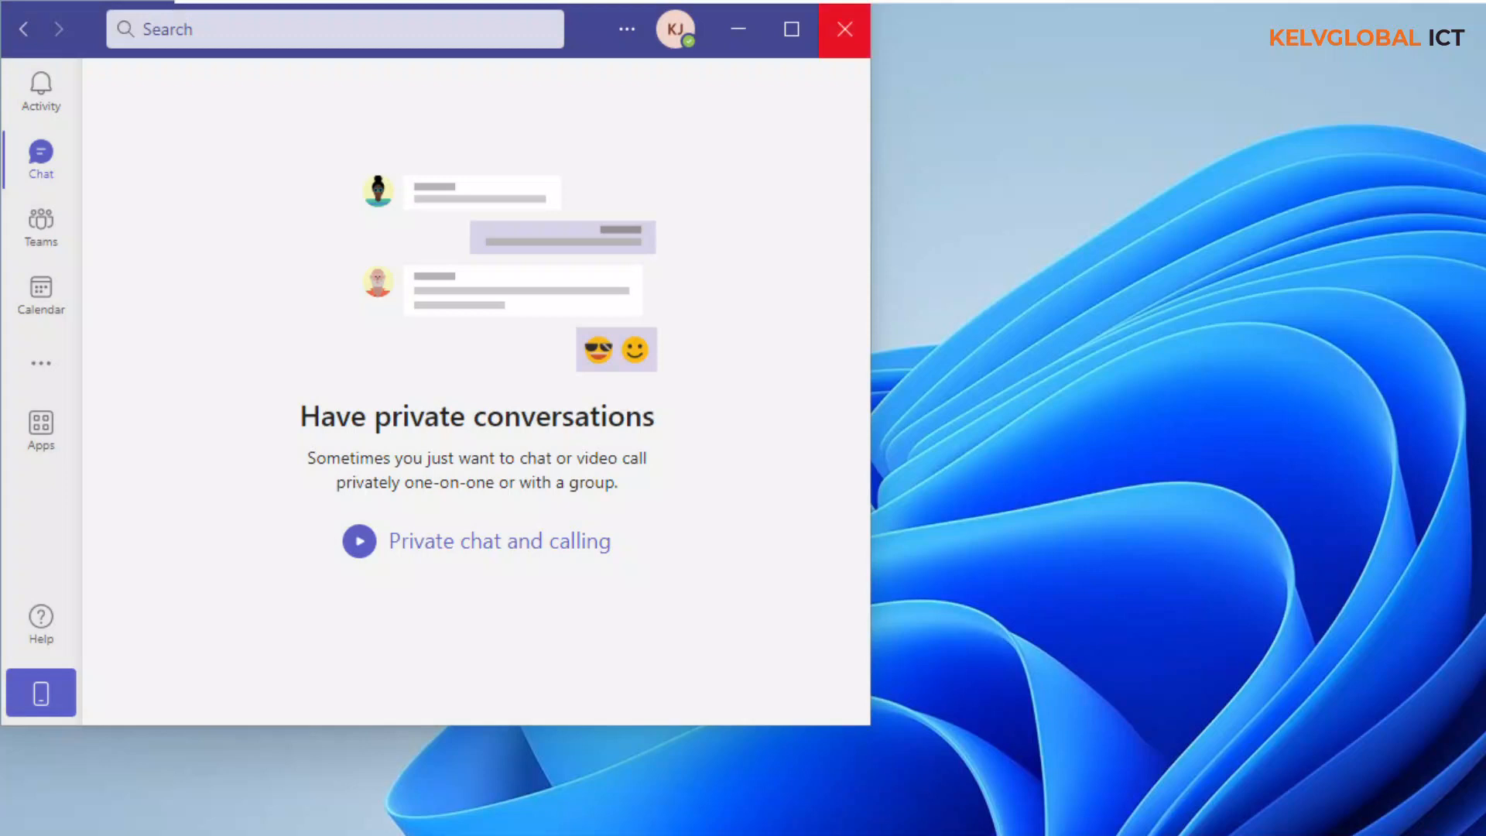
pyautogui.click(845, 29)
pyautogui.hotkey('alt', 'Tab')
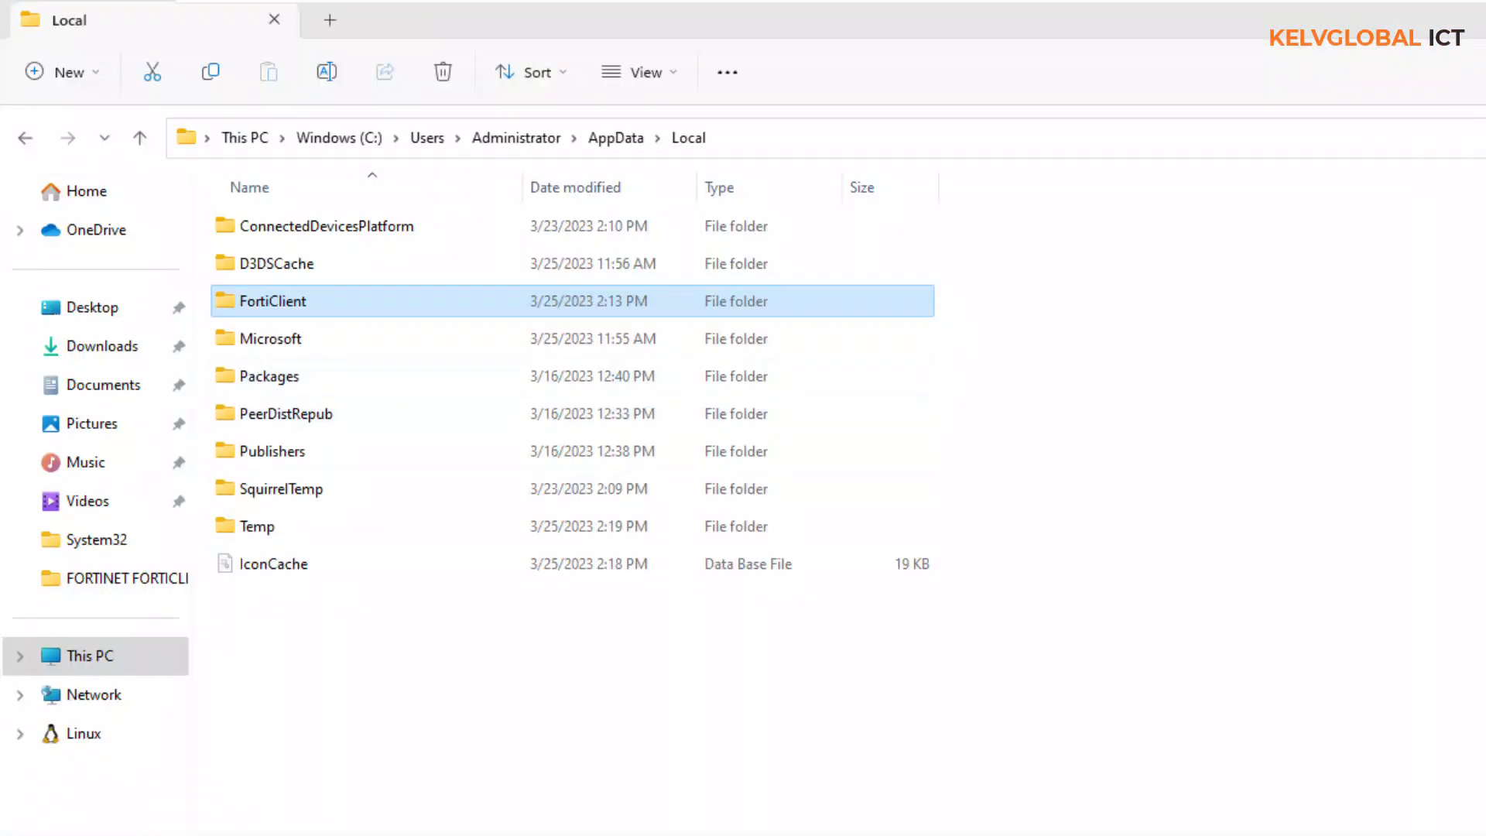
pyautogui.press('Delete')
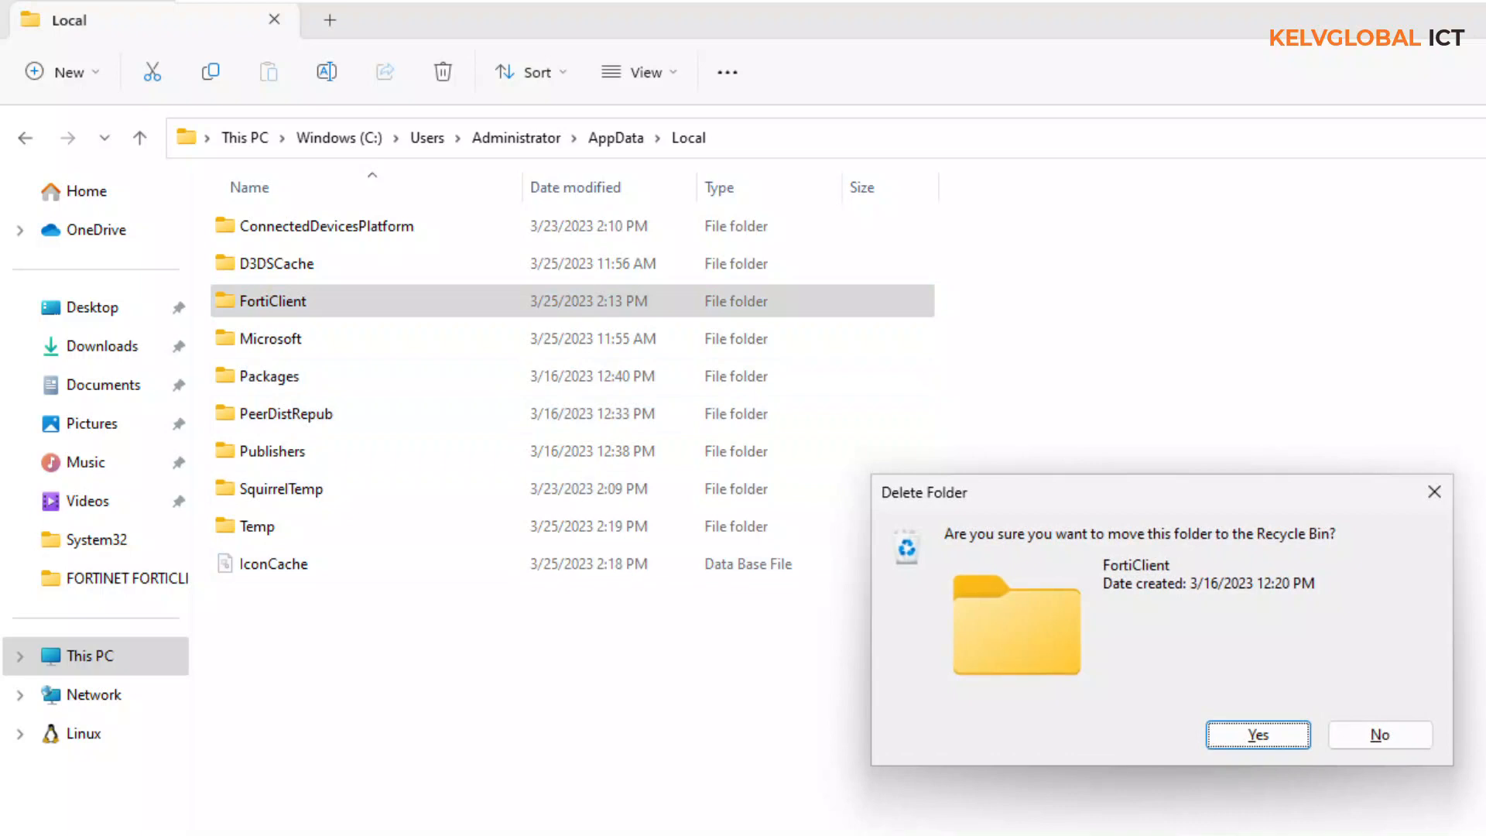
pyautogui.press('Return')
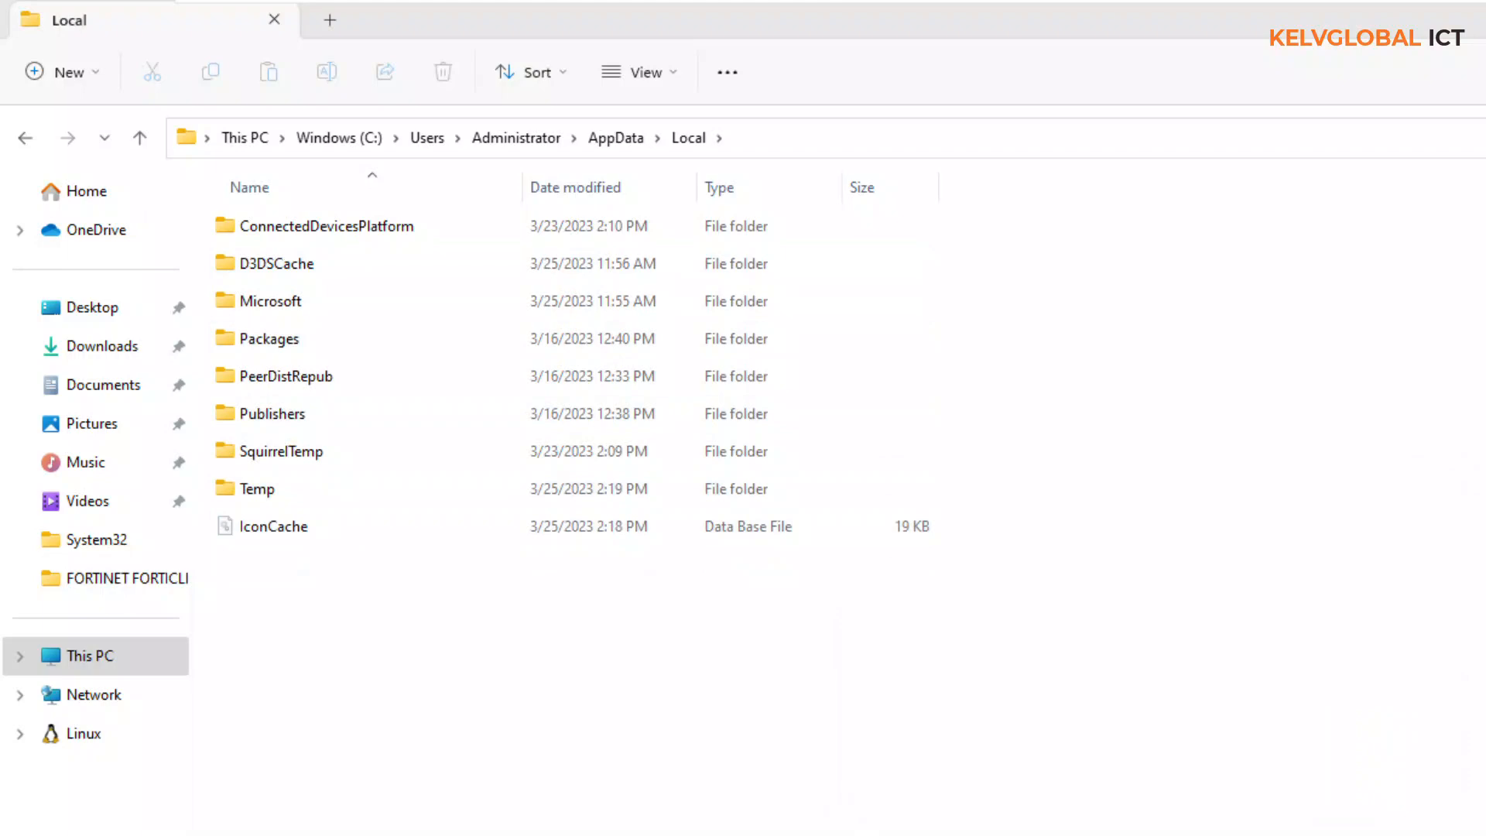
# Open Device Manager in a maximized window and locate the Fortinet virtual adapters under Network adapters.
pyautogui.press('super')
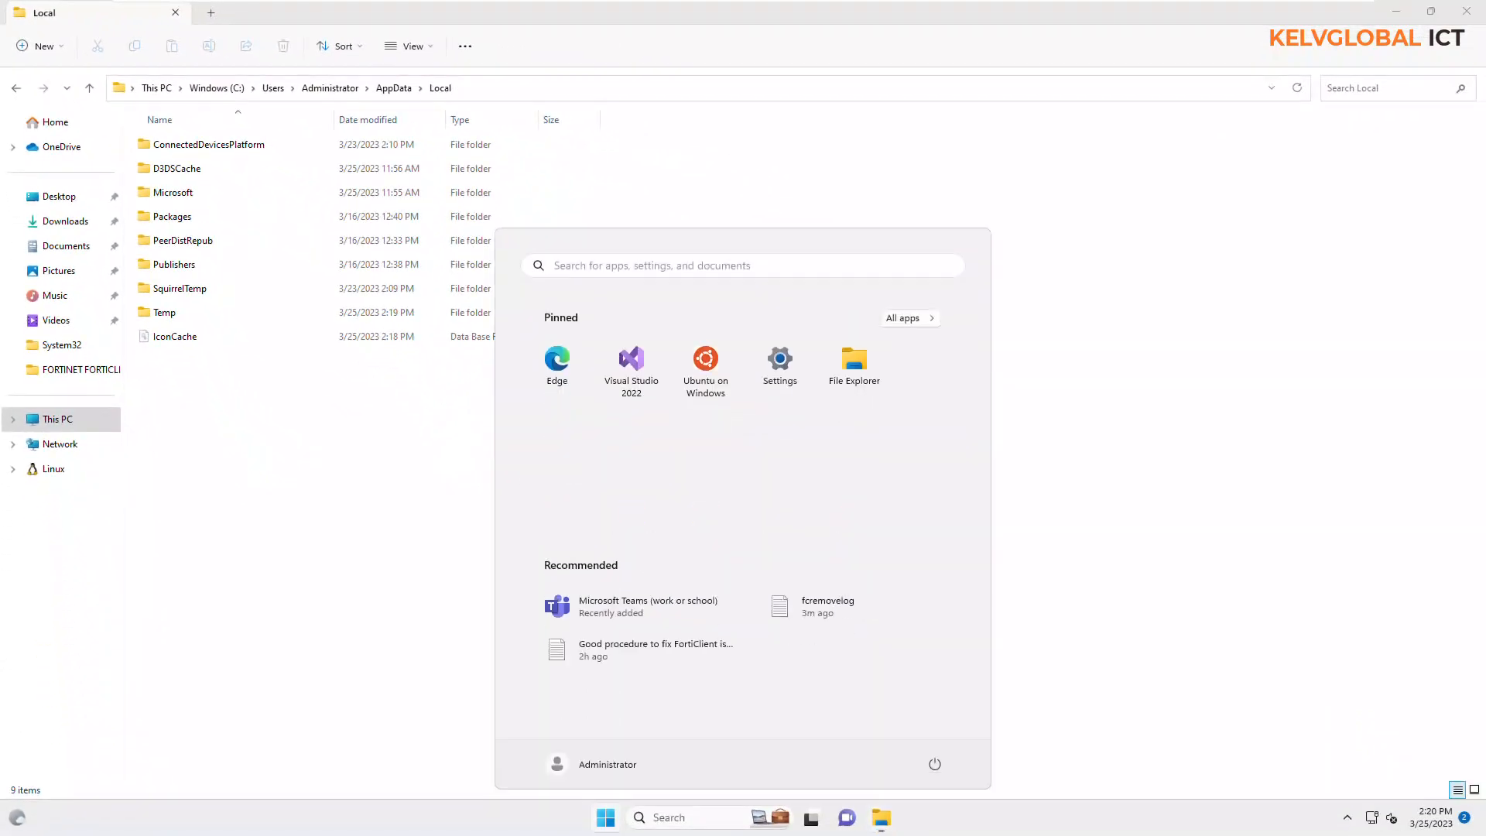
pyautogui.press('super+x')
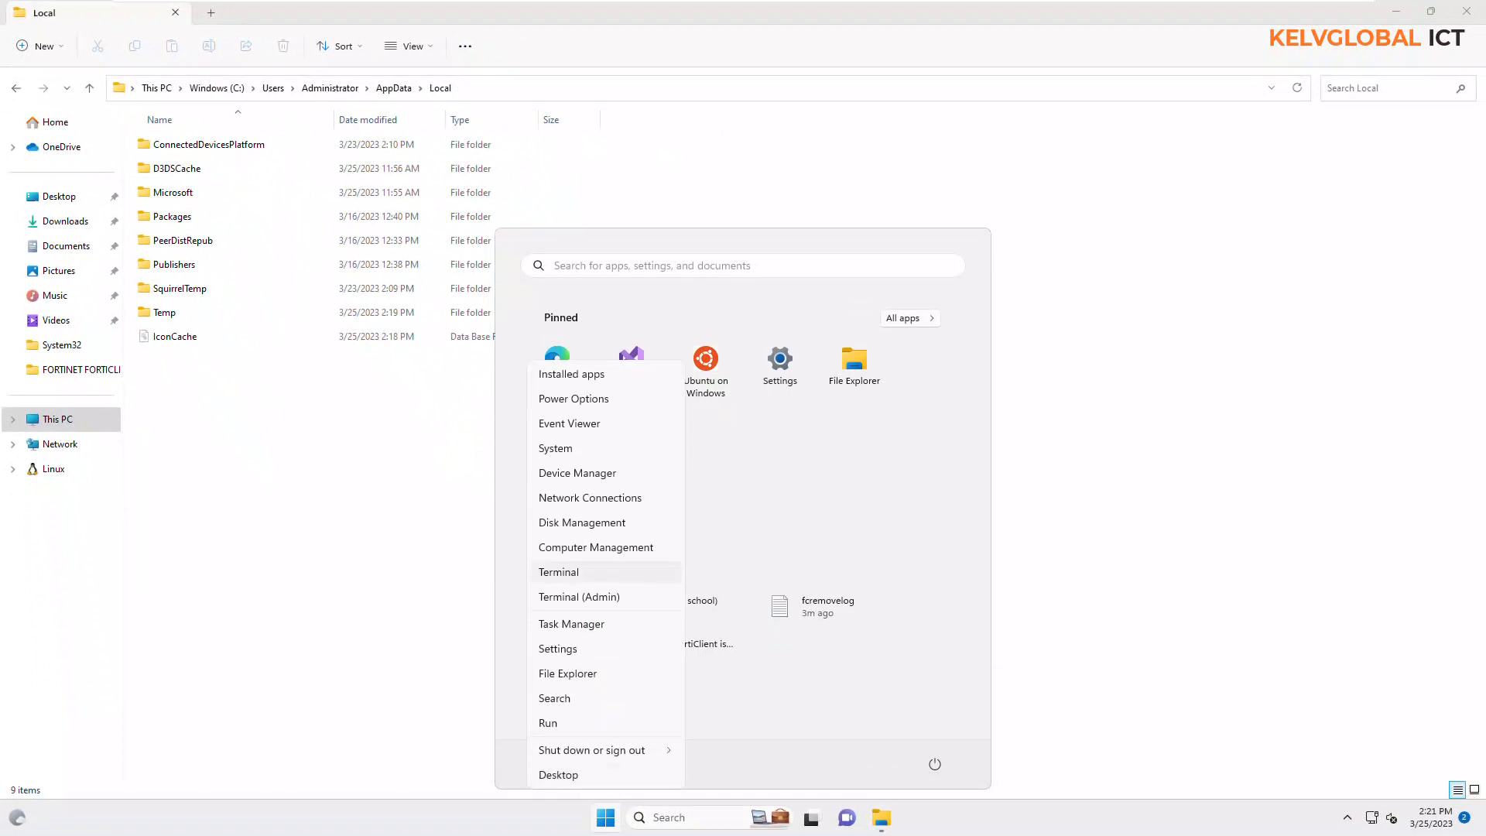
pyautogui.press('Escape')
pyautogui.press('Escape')
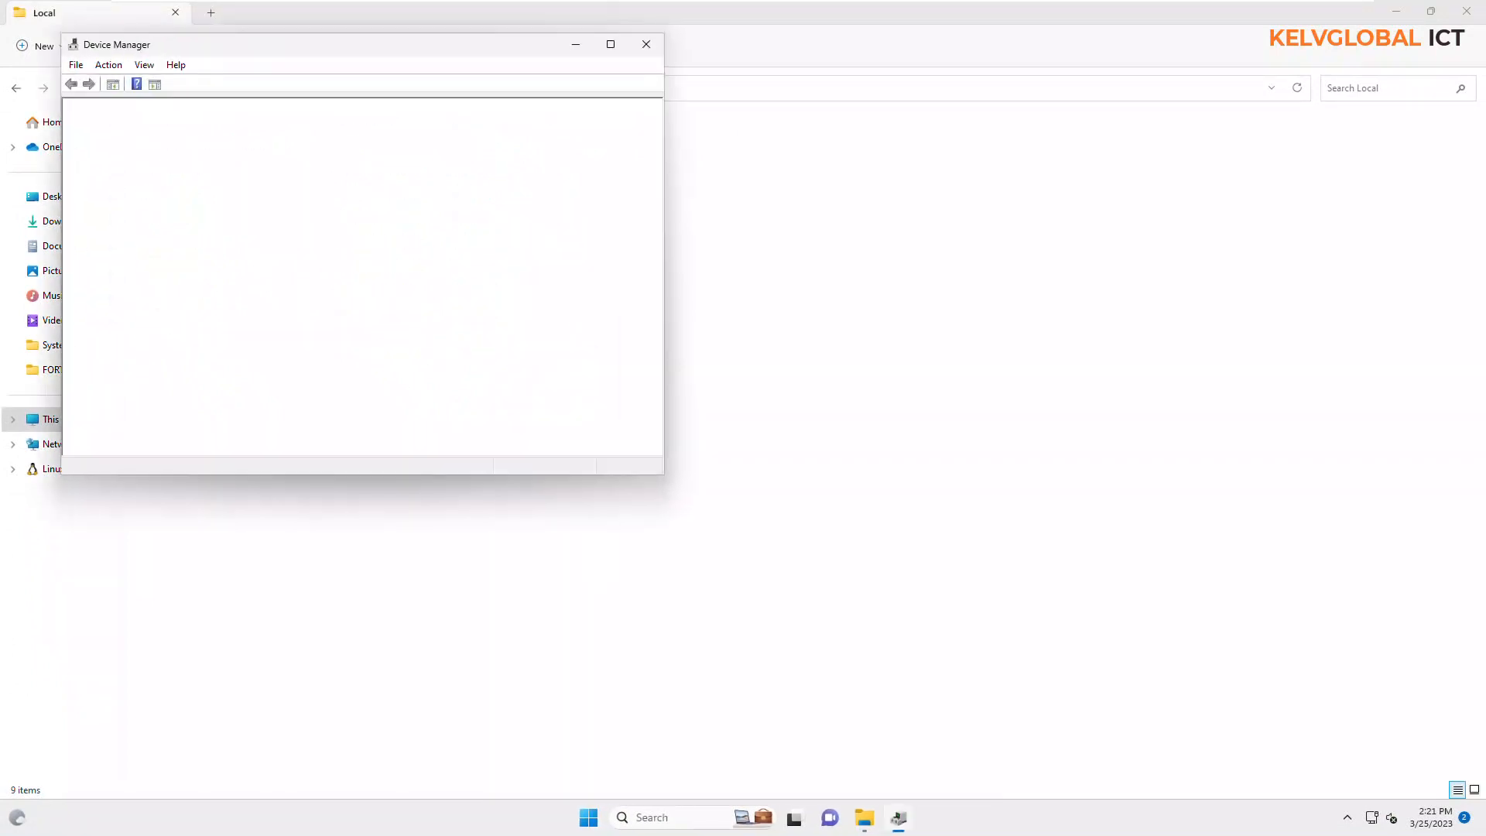
pyautogui.press('super+Up')
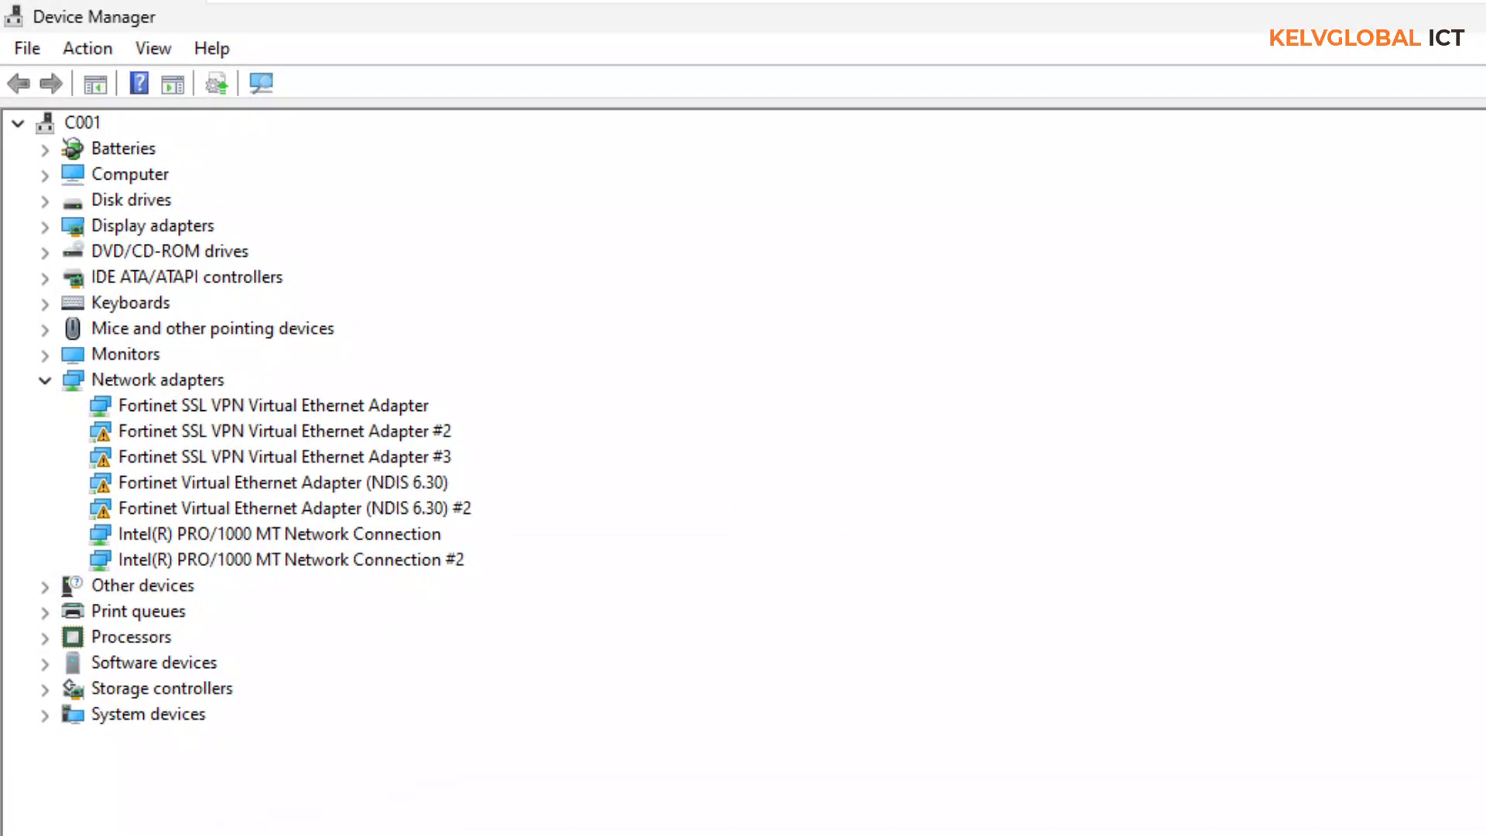
pyautogui.click(294, 509)
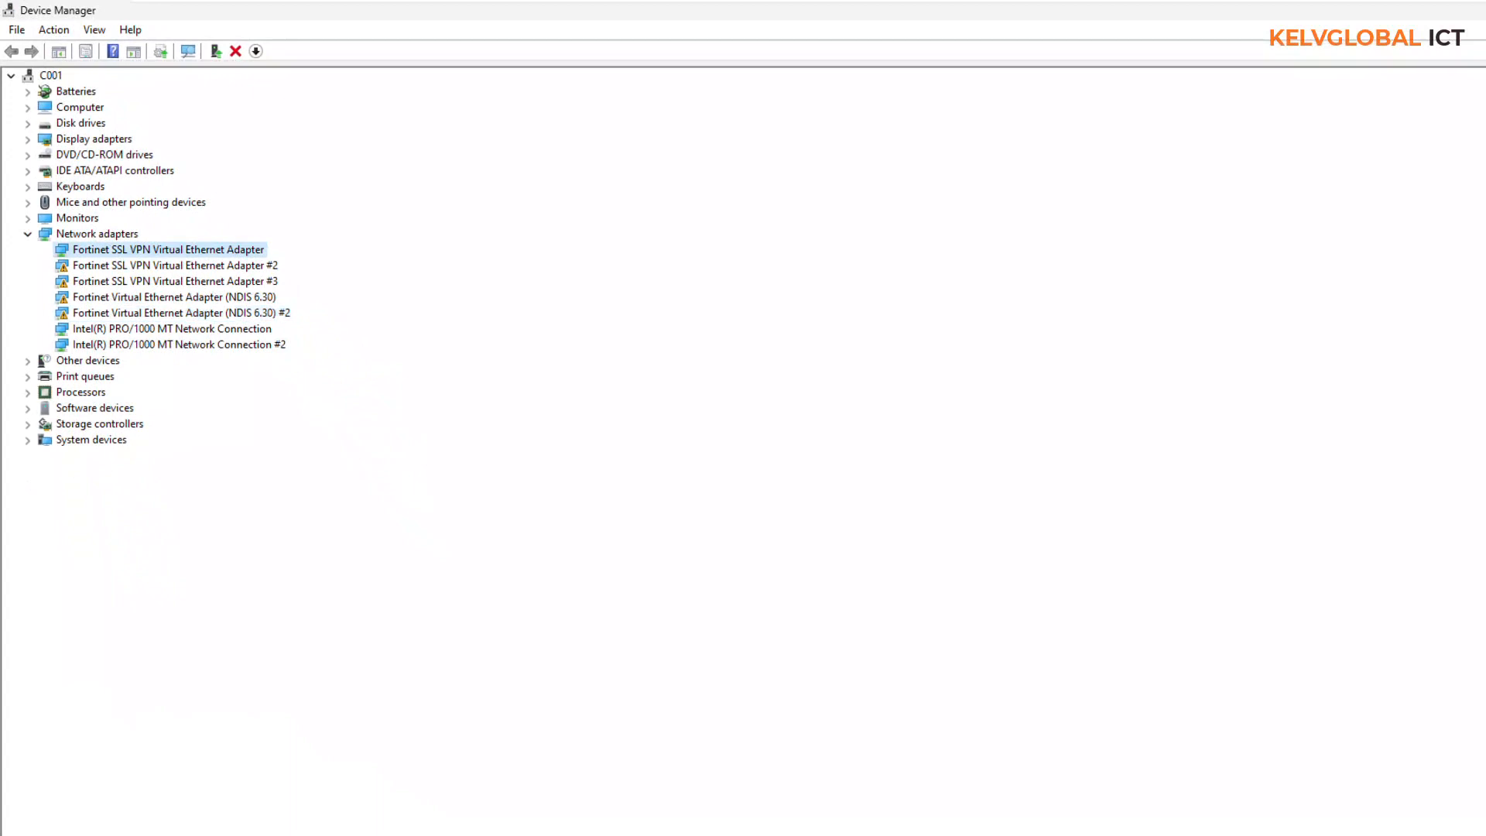
# Uninstall the unnumbered Fortinet SSL VPN Virtual Ethernet Adapter with the option to attempt removing its driver.
pyautogui.rightClick(114, 249)
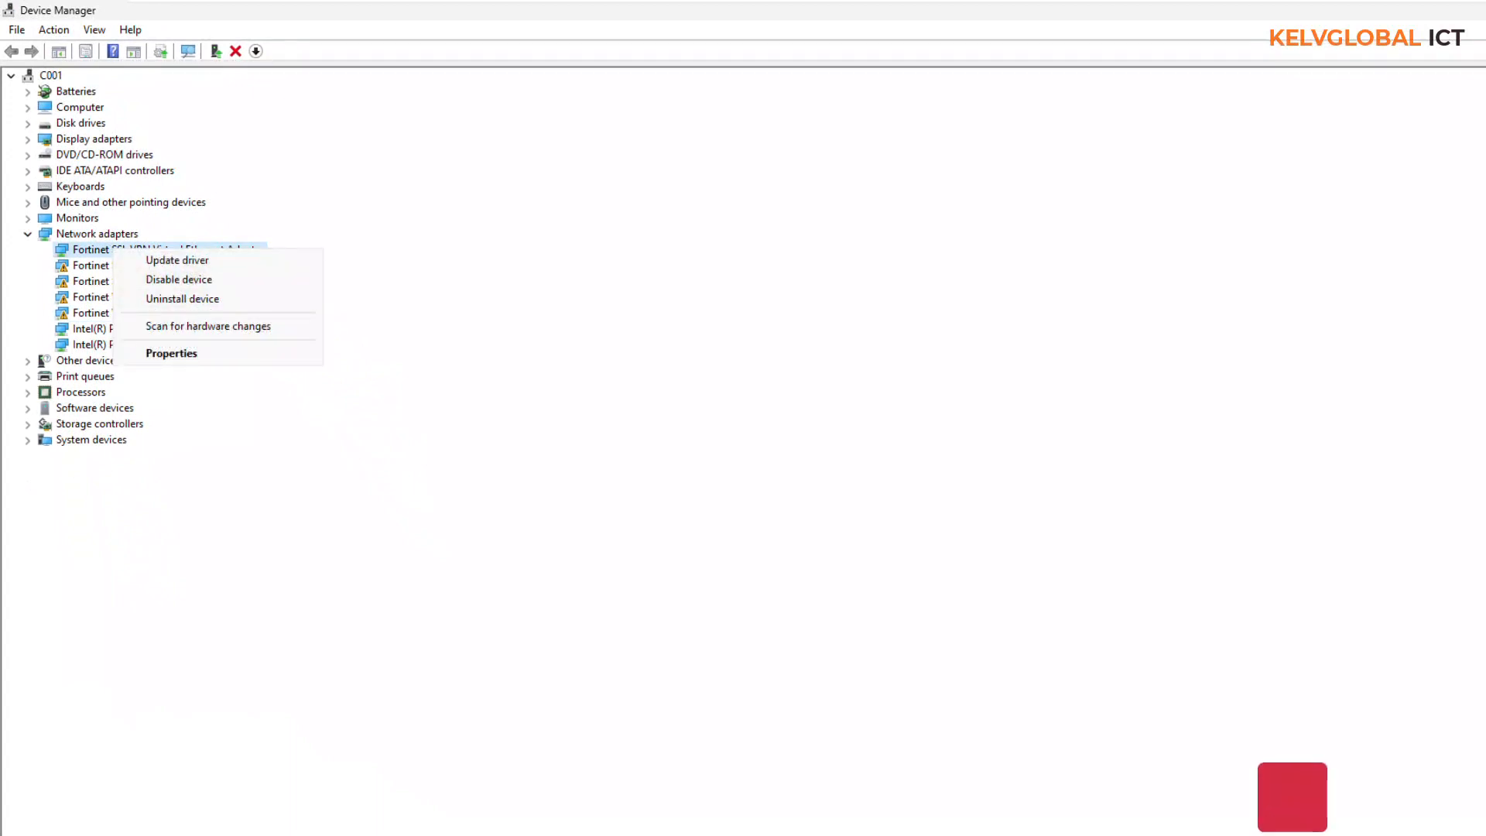
pyautogui.click(182, 298)
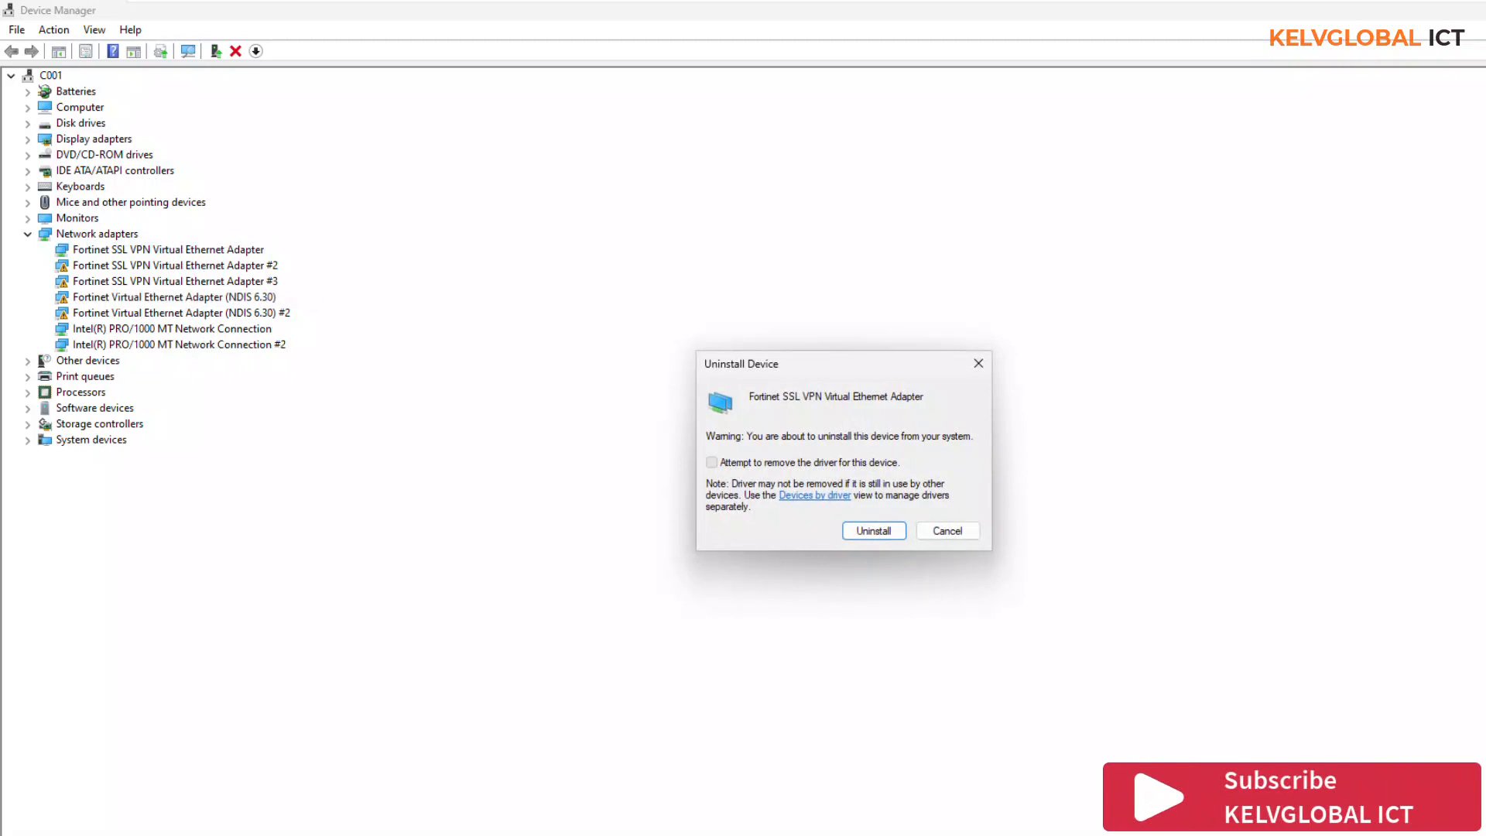
pyautogui.click(712, 462)
pyautogui.click(873, 531)
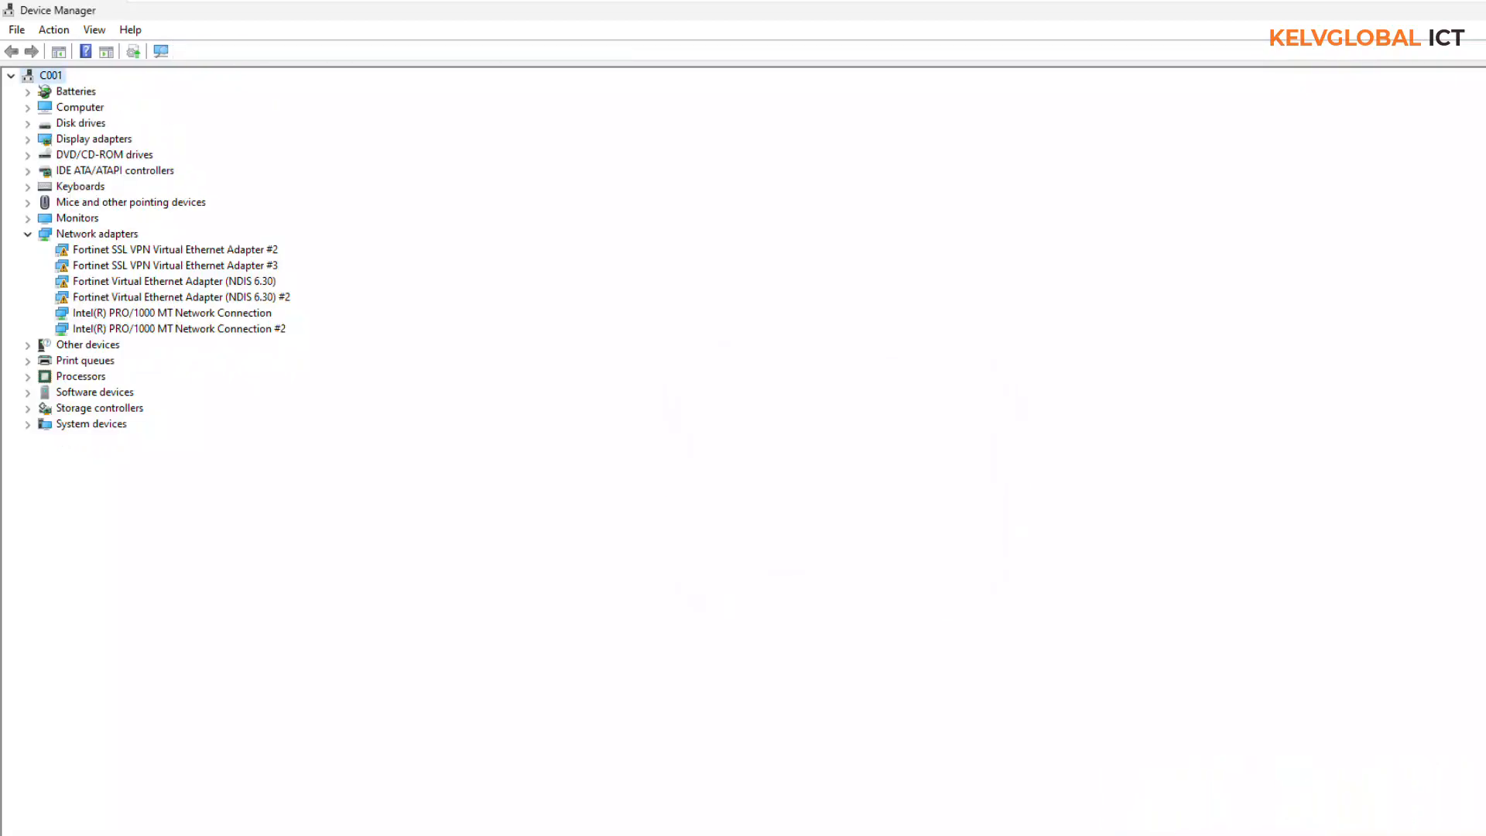
# Uninstall the Fortinet SSL VPN Virtual Ethernet Adapter #2 device.
pyautogui.rightClick(112, 251)
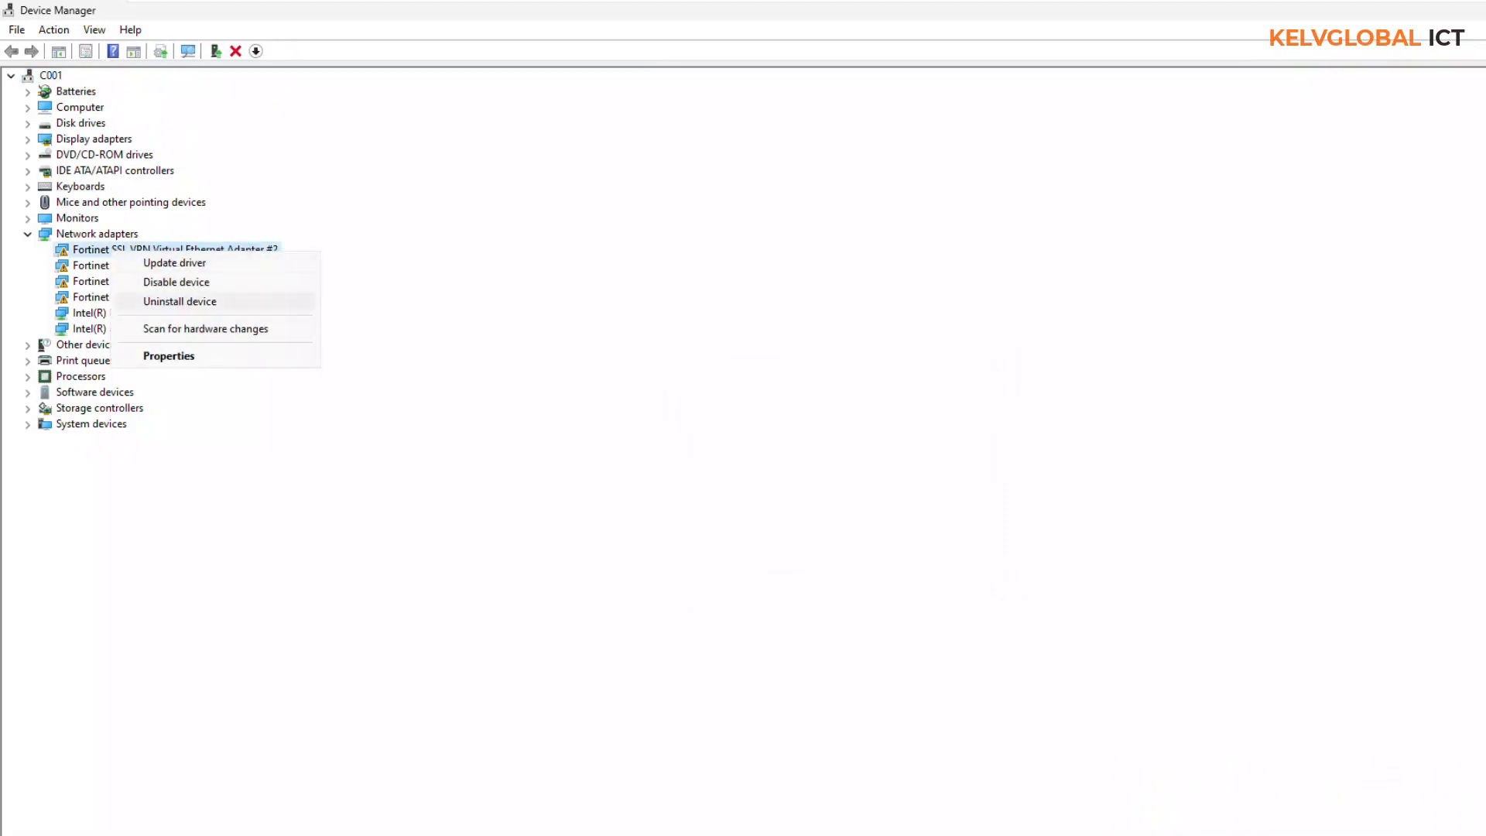
pyautogui.click(179, 301)
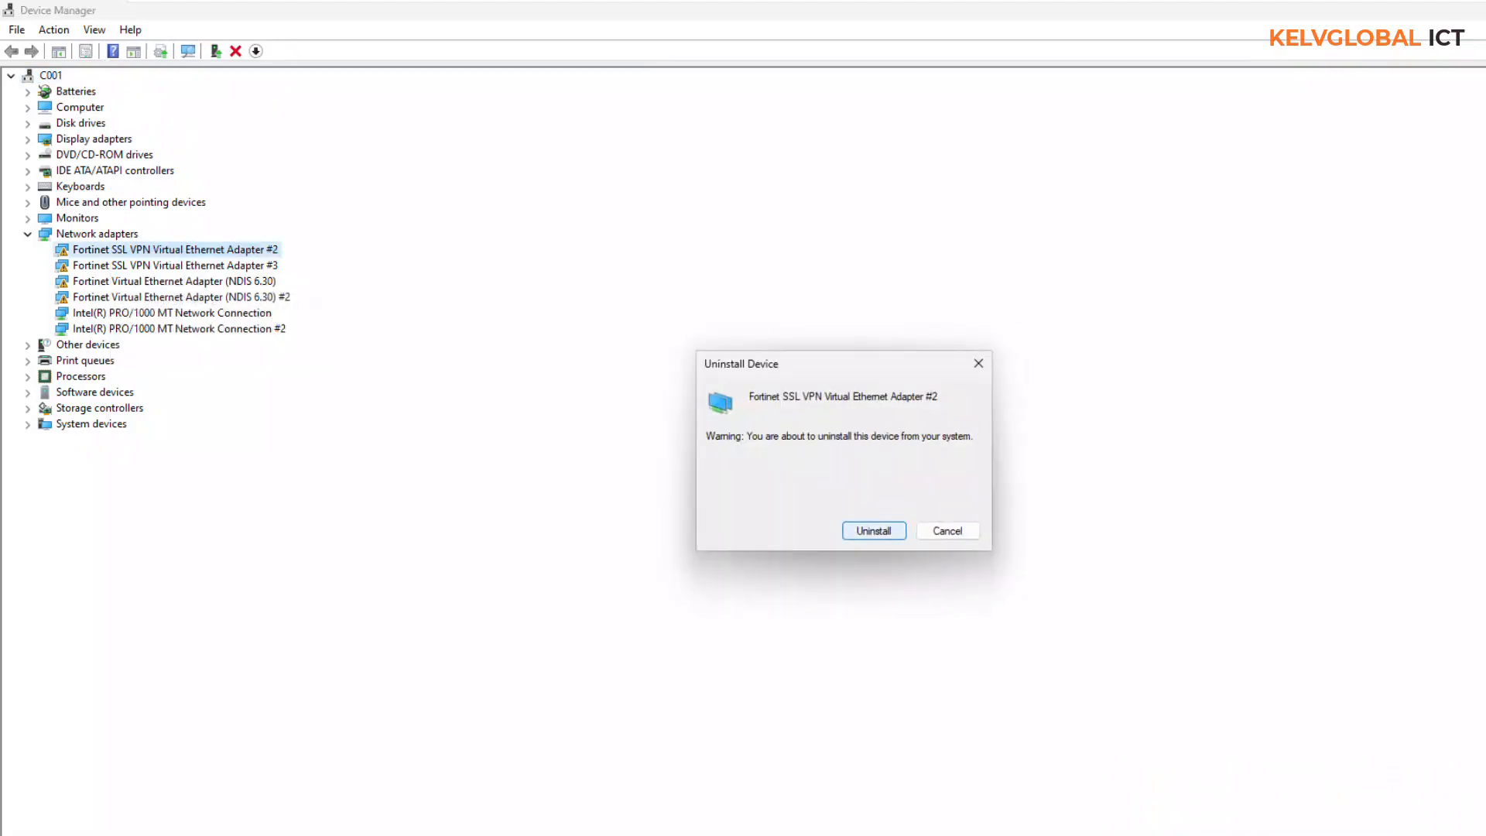
pyautogui.click(874, 531)
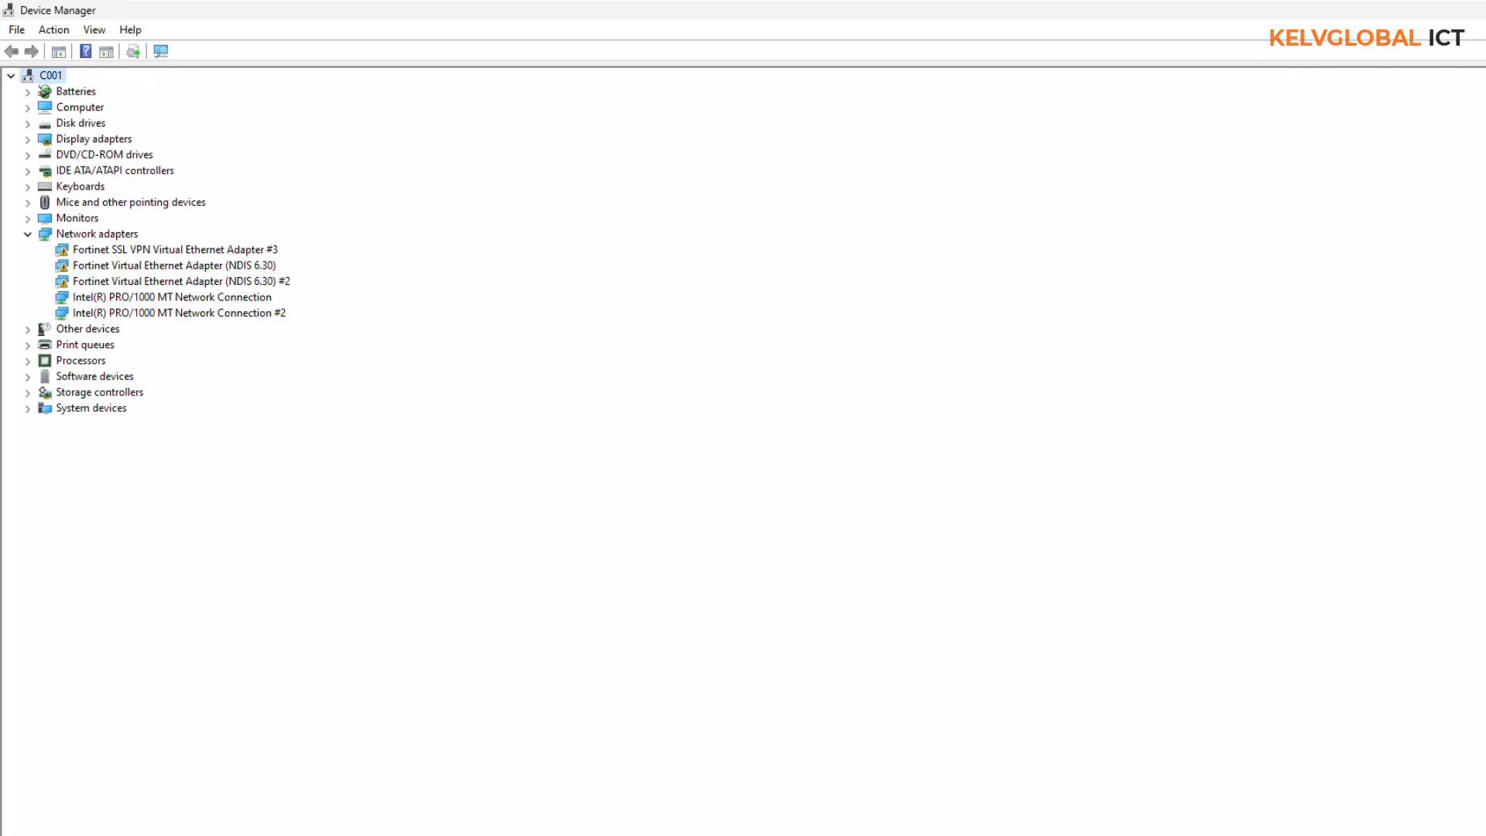